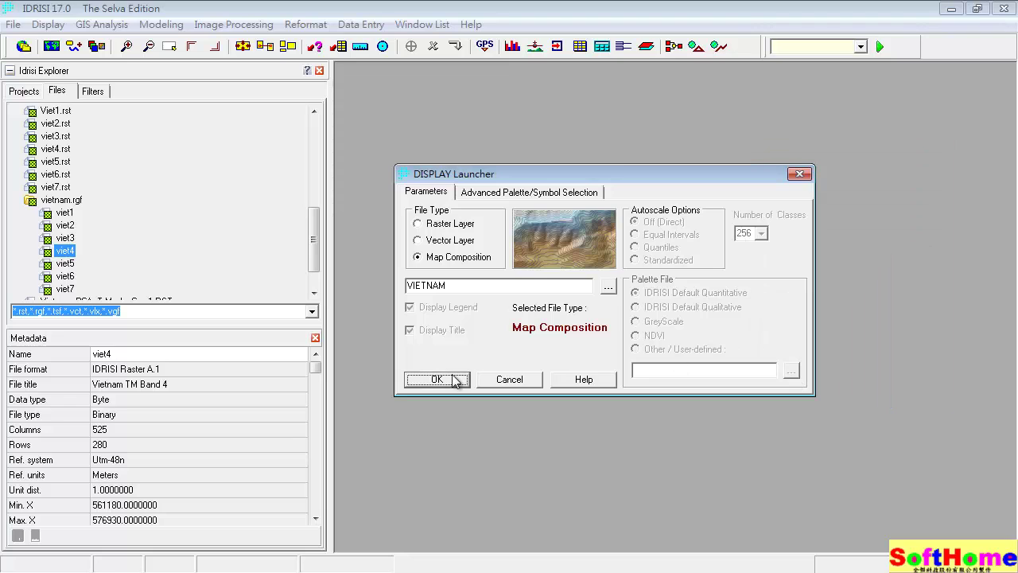
- Display the VIETNAM map composition, and close its map window
{"action": "left_click", "coordinate": [437, 379]}
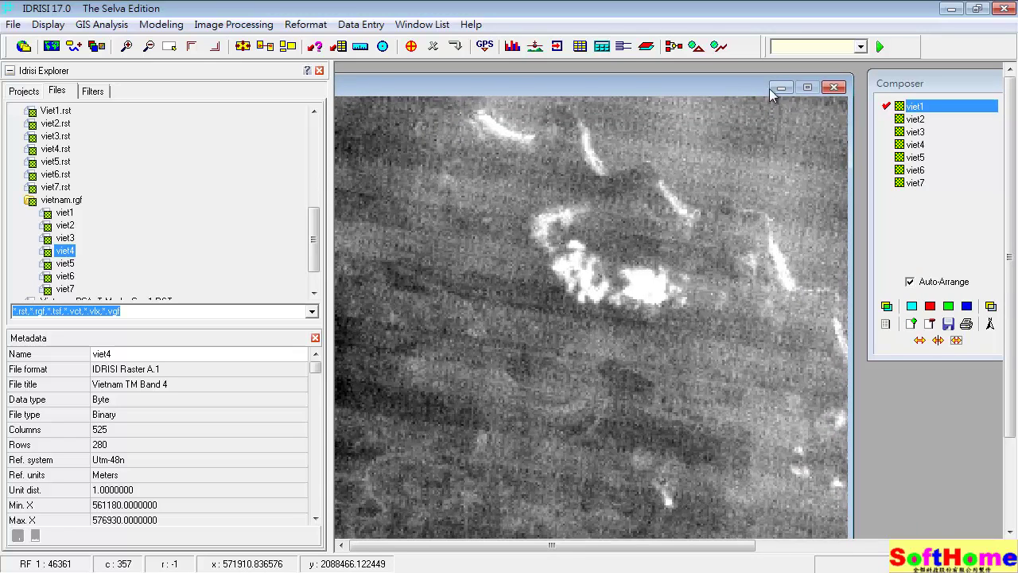
{"action": "left_click", "coordinate": [834, 87]}
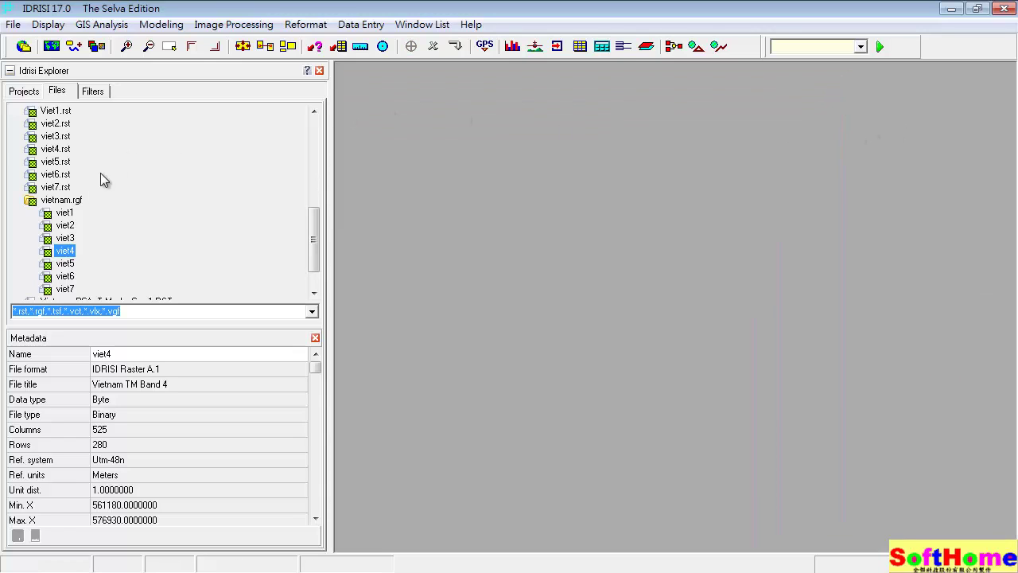
- Display each band of the vietnam raster group, viet1 through viet7, in its own map window
{"action": "double_click", "coordinate": [62, 214]}
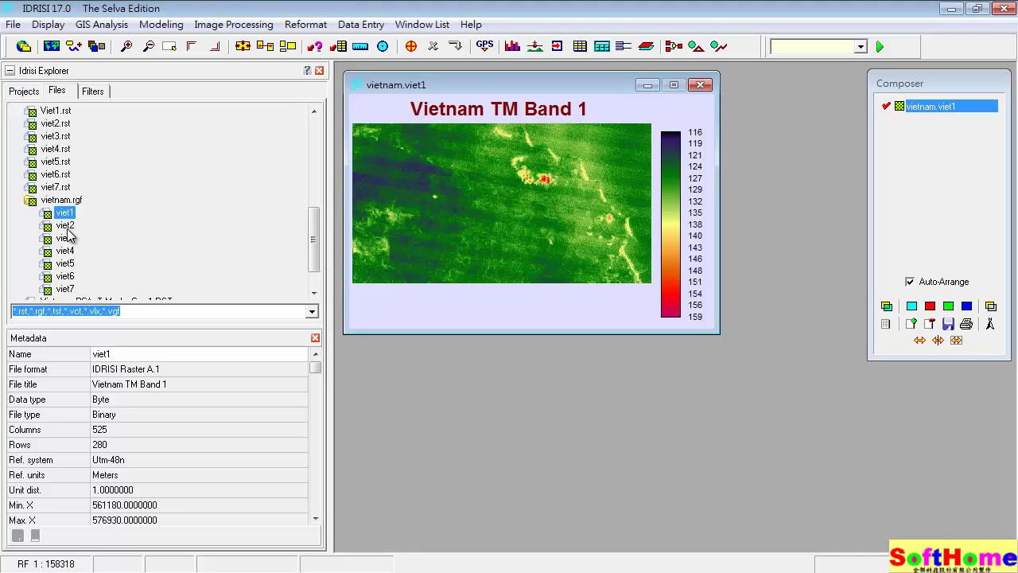
{"action": "double_click", "coordinate": [67, 227]}
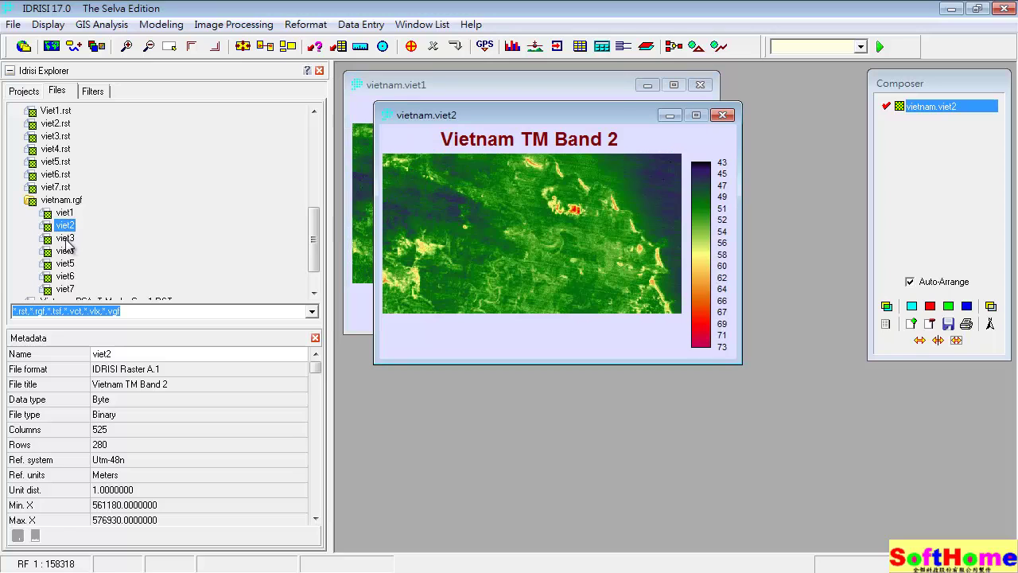
{"action": "double_click", "coordinate": [65, 237]}
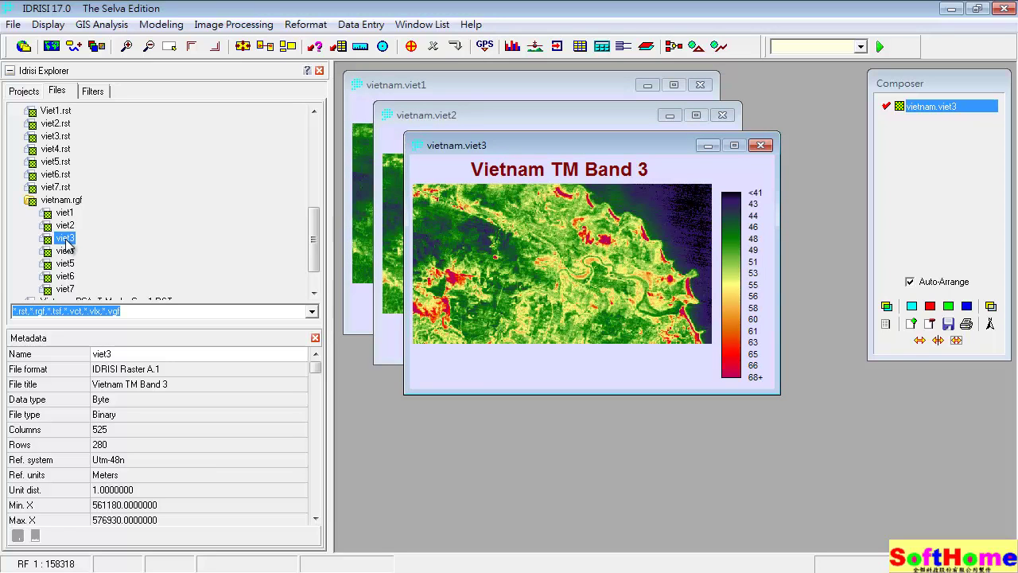
{"action": "double_click", "coordinate": [65, 251]}
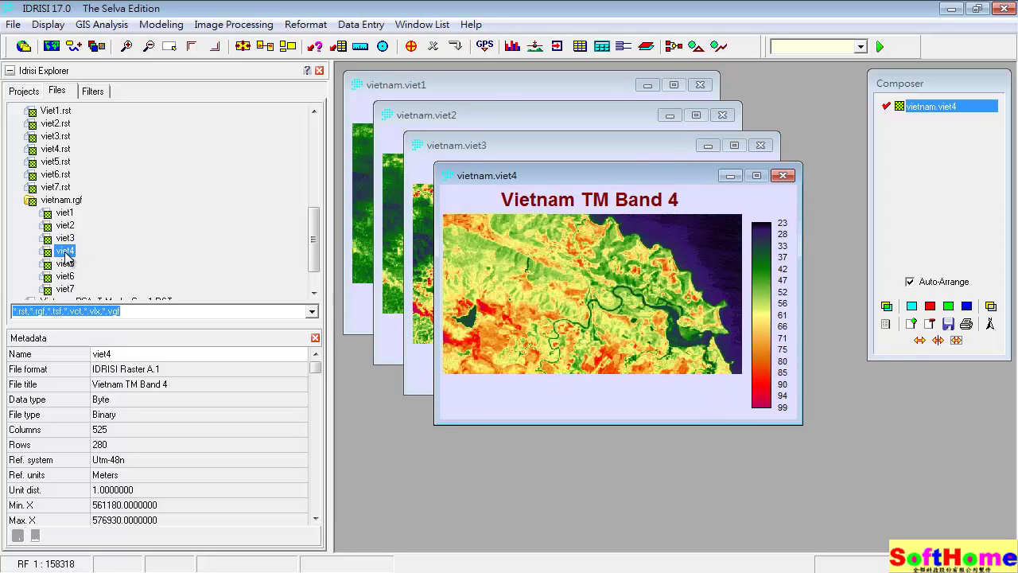
{"action": "double_click", "coordinate": [66, 264]}
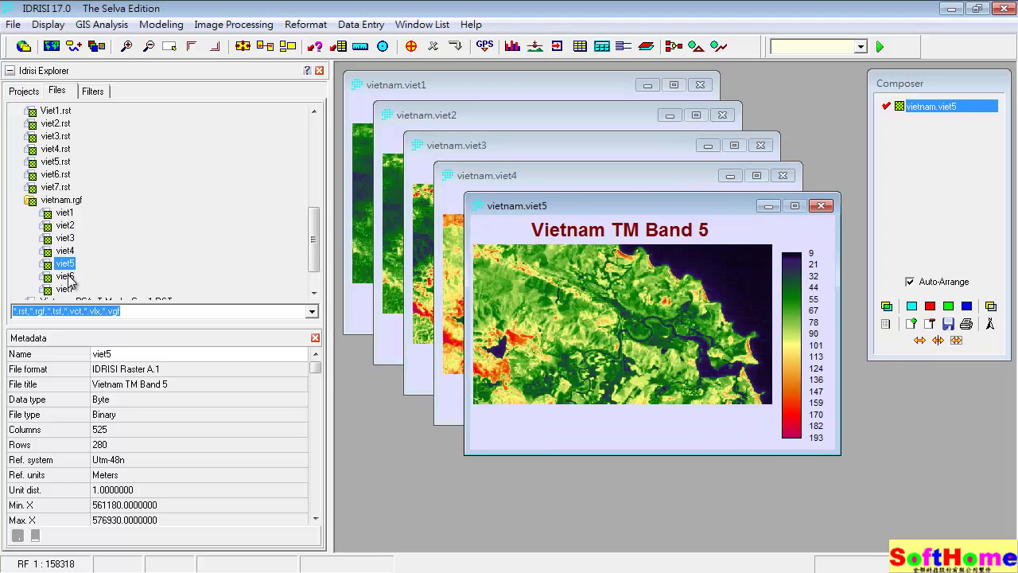
{"action": "double_click", "coordinate": [67, 277]}
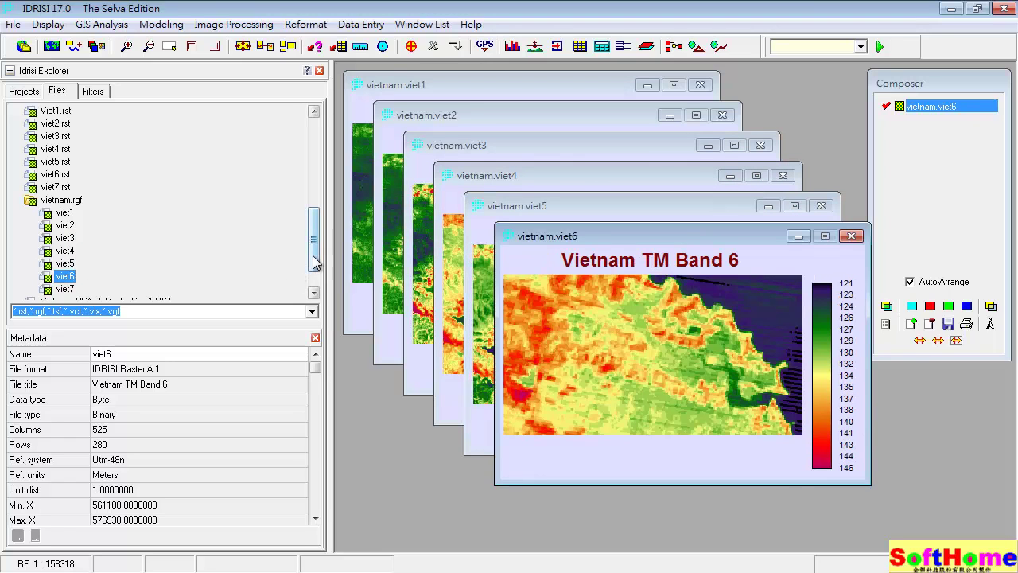
{"action": "scroll", "coordinate": [317, 289], "scroll_direction": "down", "scroll_amount": 1}
{"action": "double_click", "coordinate": [67, 251]}
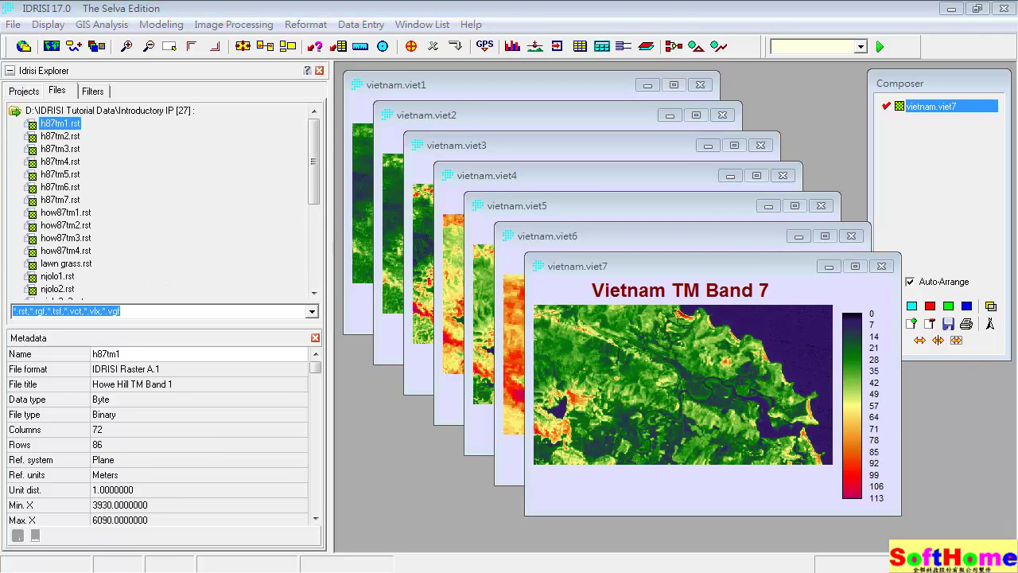
- Close all seven Vietnam TM band map windows, from viet7 back to viet1
{"action": "left_click", "coordinate": [881, 266]}
{"action": "left_click", "coordinate": [851, 236]}
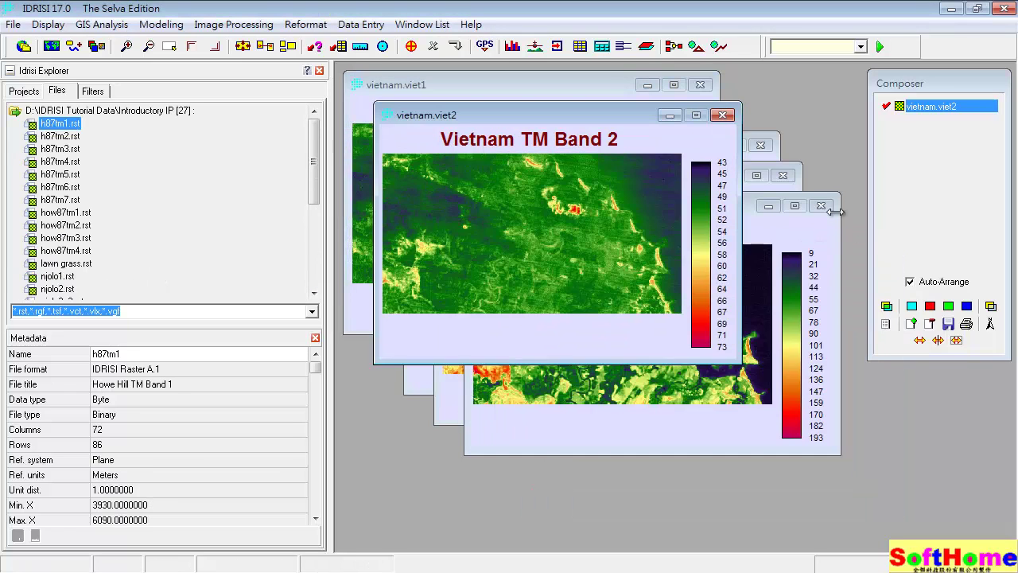
{"action": "left_click", "coordinate": [820, 205]}
{"action": "left_click", "coordinate": [782, 175]}
{"action": "left_click", "coordinate": [760, 145]}
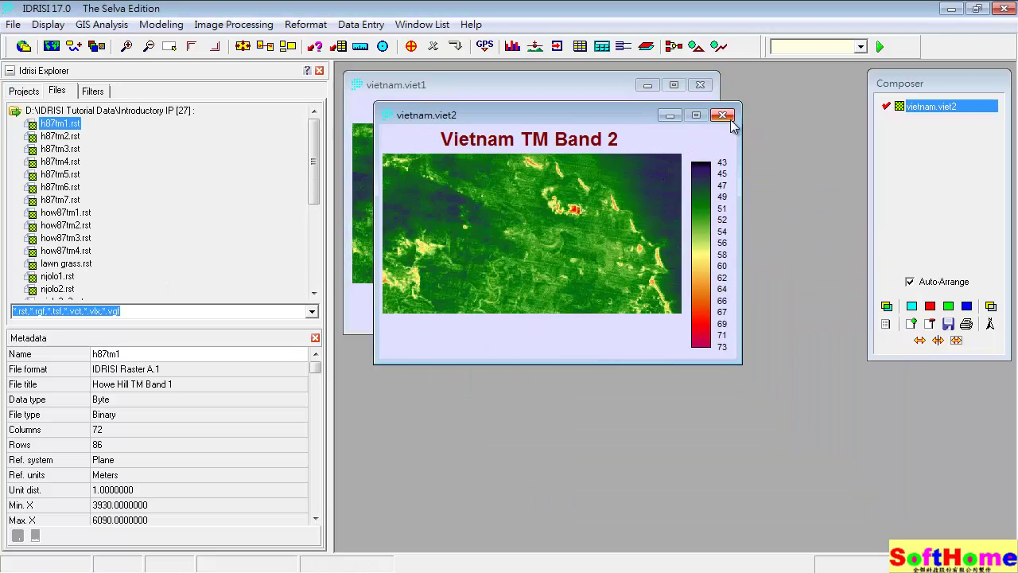
{"action": "left_click", "coordinate": [721, 114]}
{"action": "left_click", "coordinate": [707, 85]}
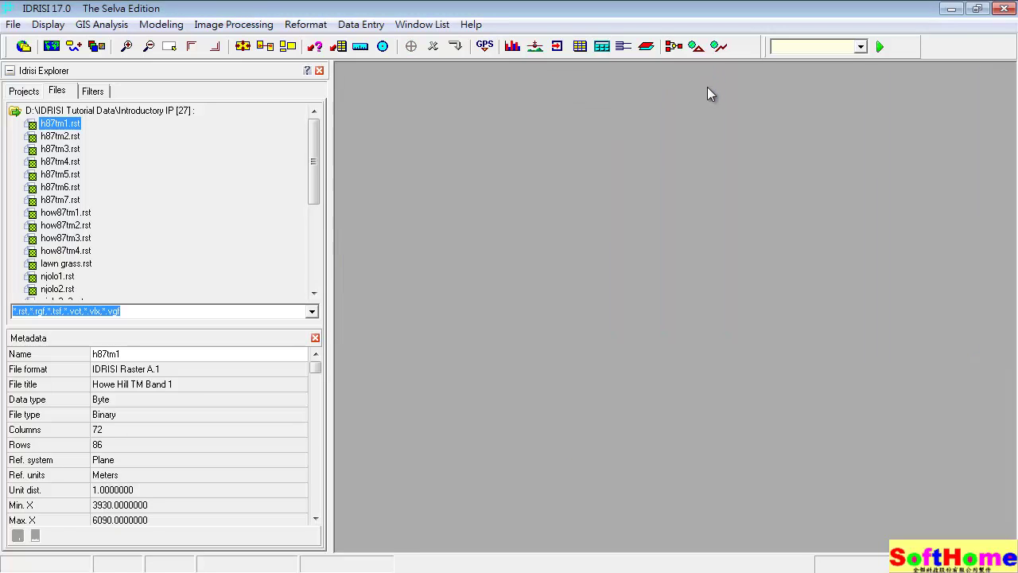
- Start a PCA transformation and insert the vietnam layer group as the image bands to be used
{"action": "left_click", "coordinate": [247, 26]}
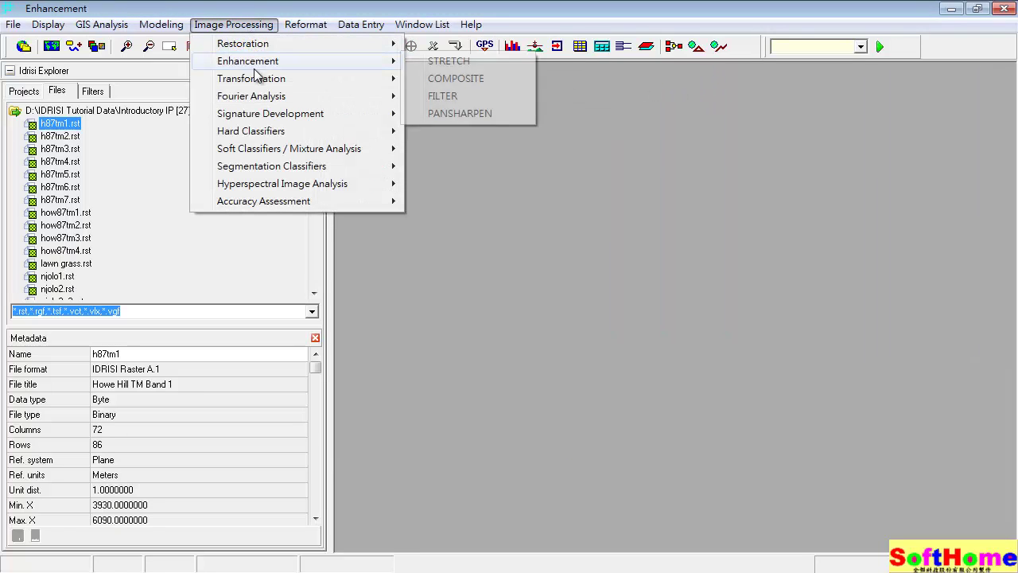
{"action": "mouse_move", "coordinate": [256, 80]}
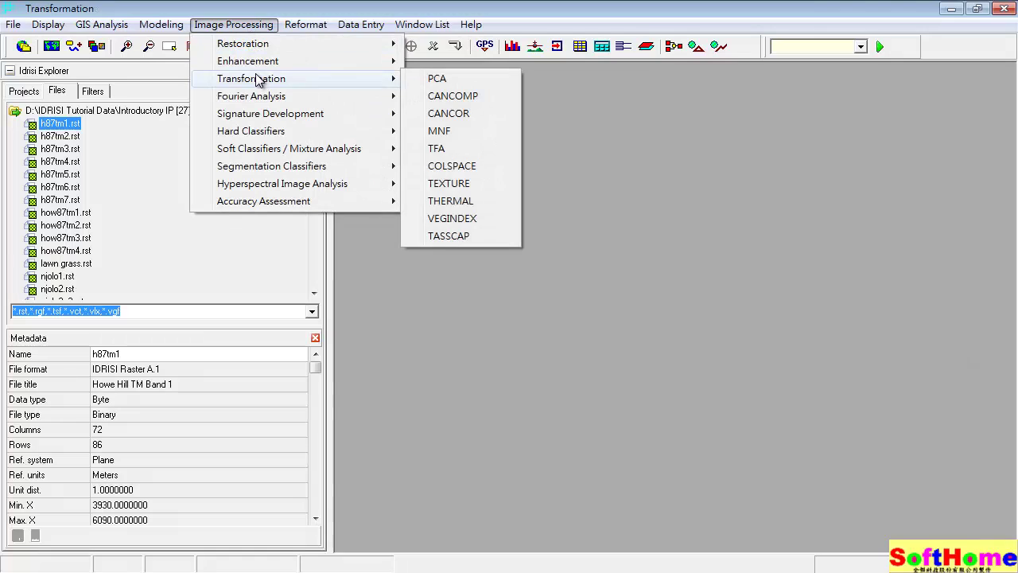
{"action": "left_click", "coordinate": [433, 79]}
{"action": "left_click_drag", "start_coordinate": [578, 129], "coordinate": [481, 70]}
{"action": "left_click", "coordinate": [684, 288]}
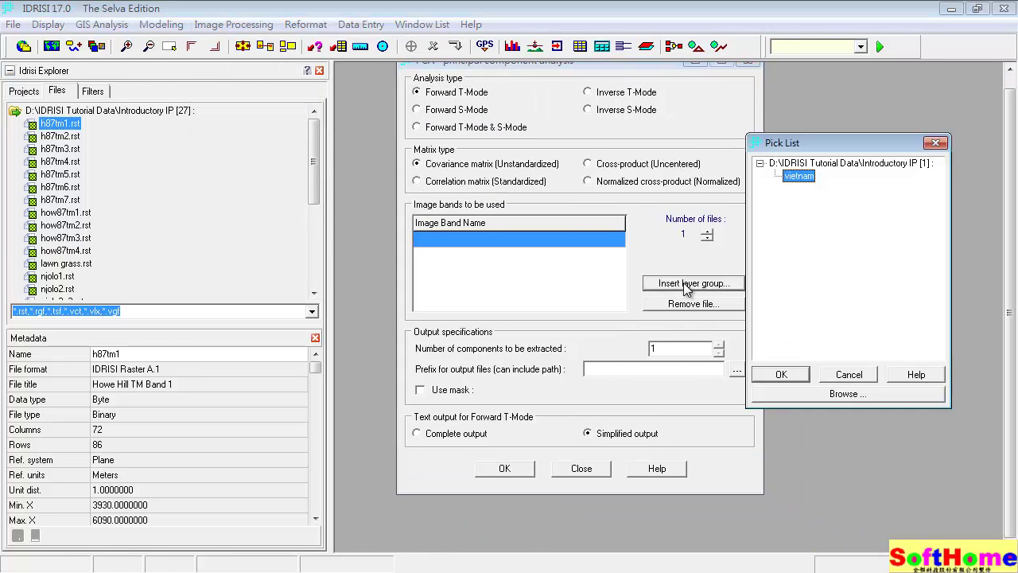
{"action": "left_click", "coordinate": [783, 374]}
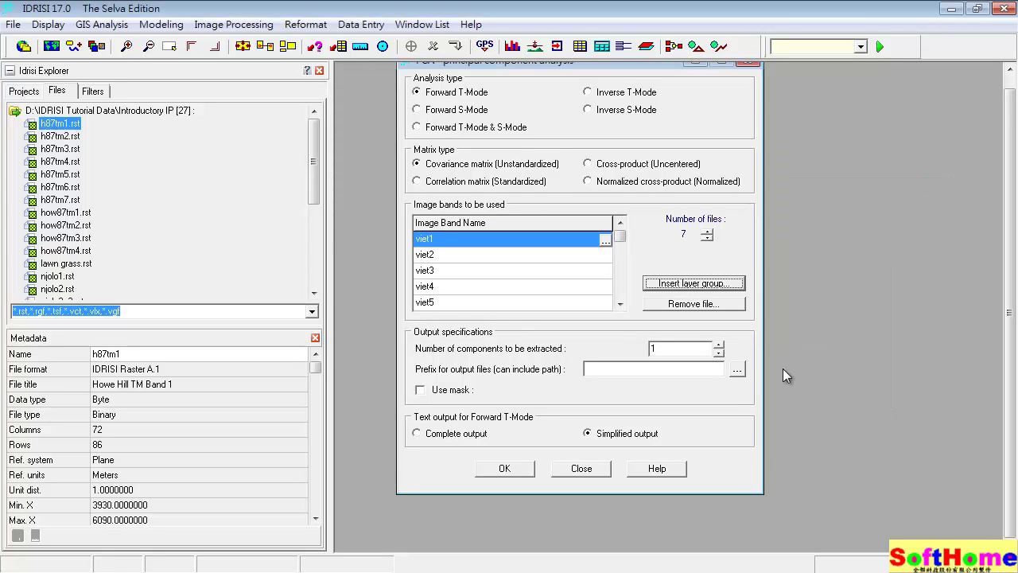
- Run the Forward T-Mode PCA with 7 components to be extracted, output prefix Vietnam_PCA and complete text output
{"action": "left_click", "coordinate": [706, 231]}
{"action": "left_click", "coordinate": [621, 293]}
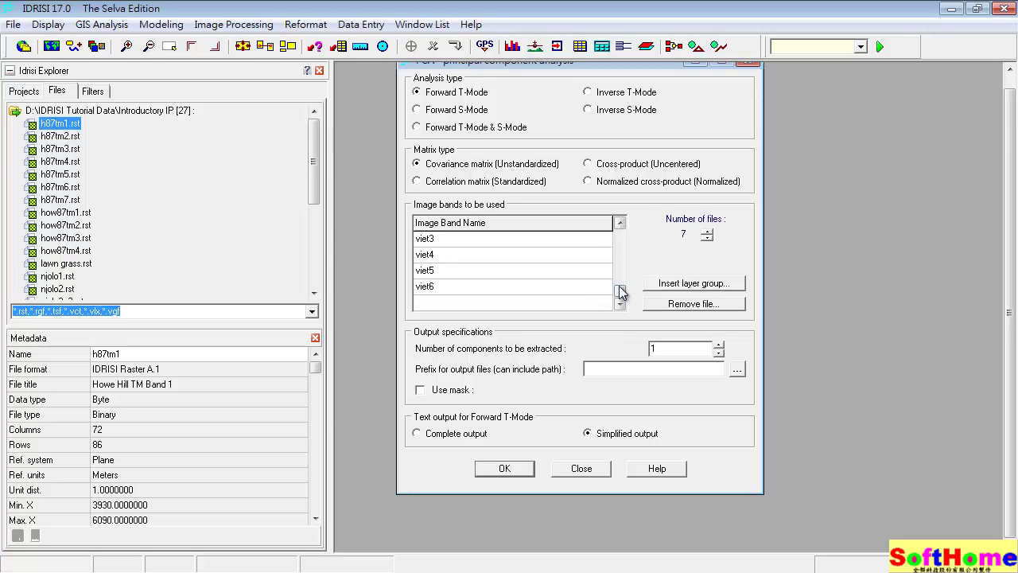
{"action": "left_click_drag", "start_coordinate": [619, 291], "coordinate": [618, 221]}
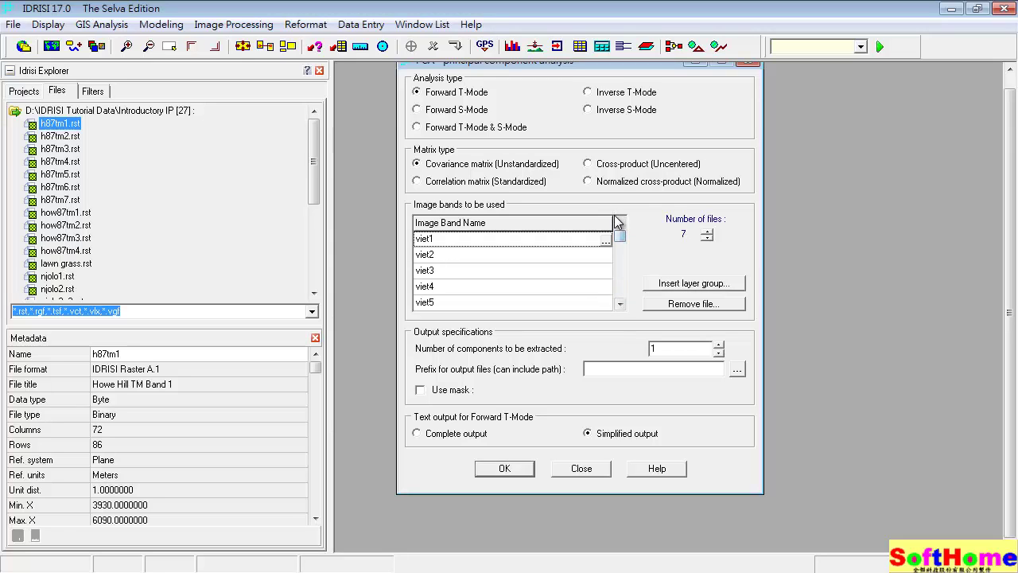
{"action": "left_click", "coordinate": [621, 303]}
{"action": "left_click", "coordinate": [621, 304]}
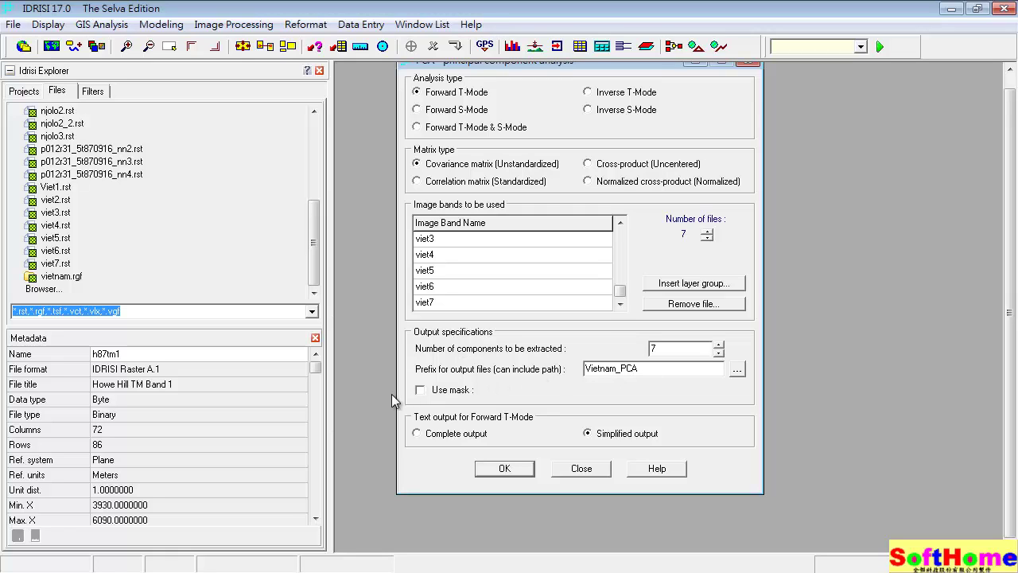
{"action": "left_click", "coordinate": [418, 433]}
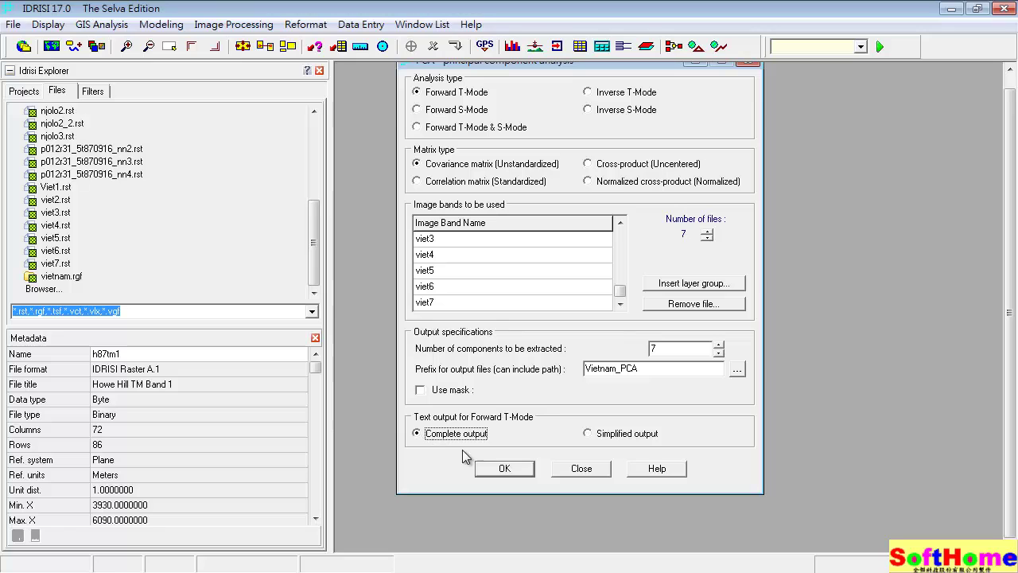
{"action": "left_click", "coordinate": [505, 469]}
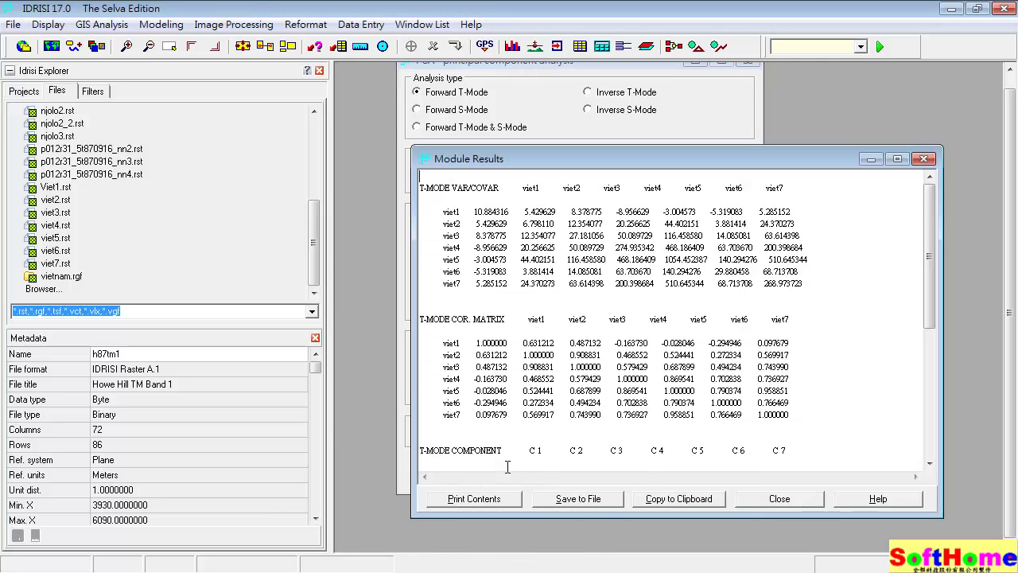
- Examine the covariance and correlation matrices, eigenvalues, eigenvectors and loadings in the PCA results, and close the results
{"action": "left_click_drag", "start_coordinate": [921, 226], "coordinate": [933, 201]}
{"action": "left_click_drag", "start_coordinate": [529, 188], "coordinate": [765, 210]}
{"action": "left_click", "coordinate": [639, 317]}
{"action": "left_click_drag", "start_coordinate": [475, 319], "coordinate": [480, 331]}
{"action": "scroll", "coordinate": [491, 326], "scroll_direction": "down", "scroll_amount": 1}
{"action": "scroll", "coordinate": [490, 326], "scroll_direction": "down", "scroll_amount": 4}
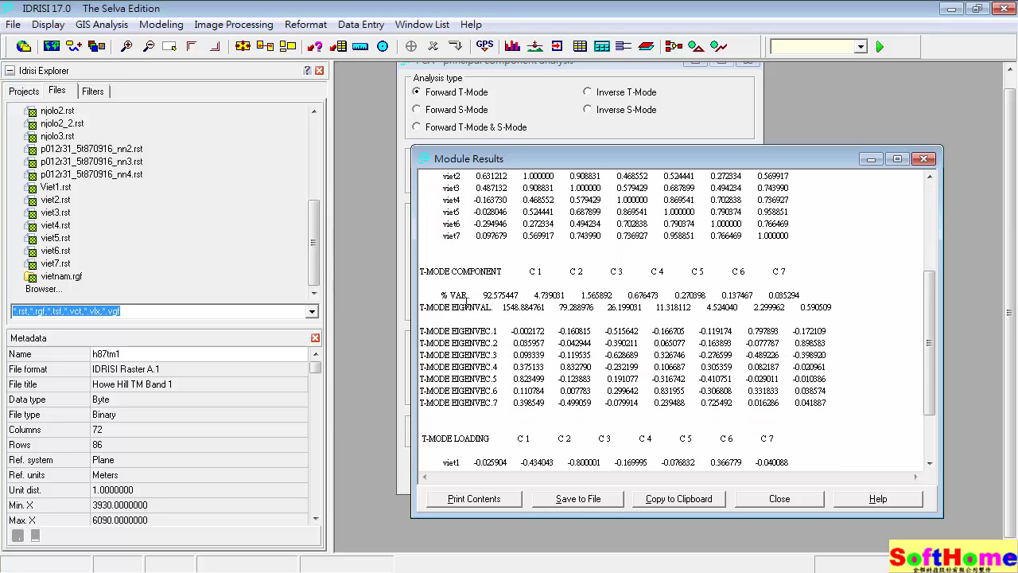
{"action": "left_click_drag", "start_coordinate": [464, 307], "coordinate": [481, 308]}
{"action": "scroll", "coordinate": [478, 315], "scroll_direction": "down", "scroll_amount": 2}
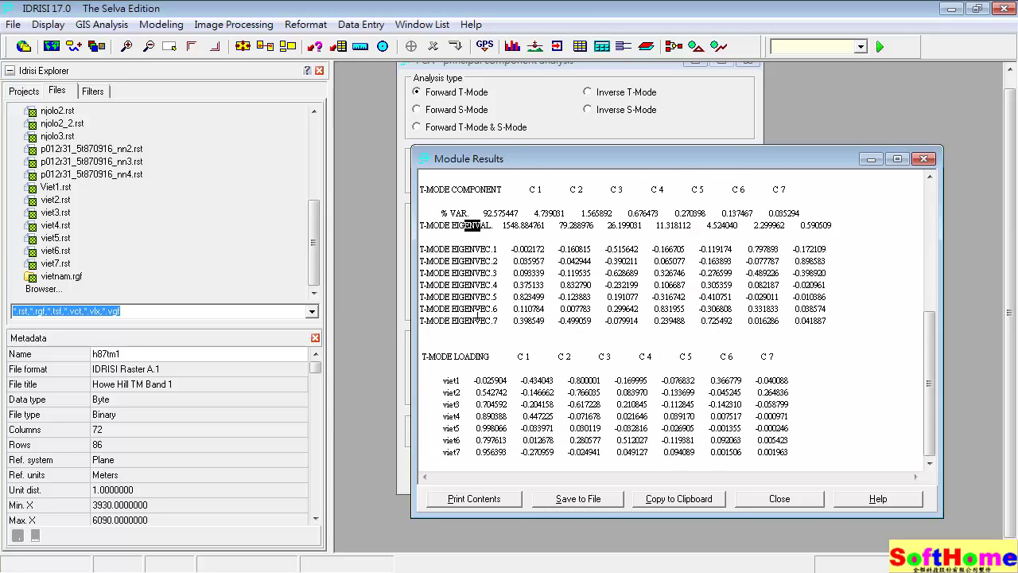
{"action": "left_click", "coordinate": [924, 159]}
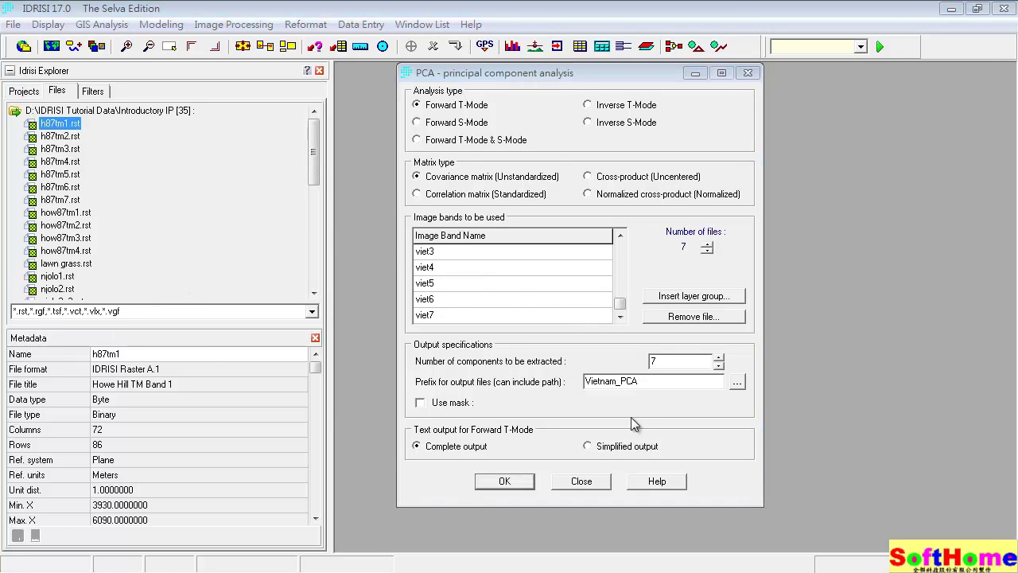
- Run the PCA again with the same settings, and close the results and the PCA dialog
{"action": "left_click", "coordinate": [527, 480]}
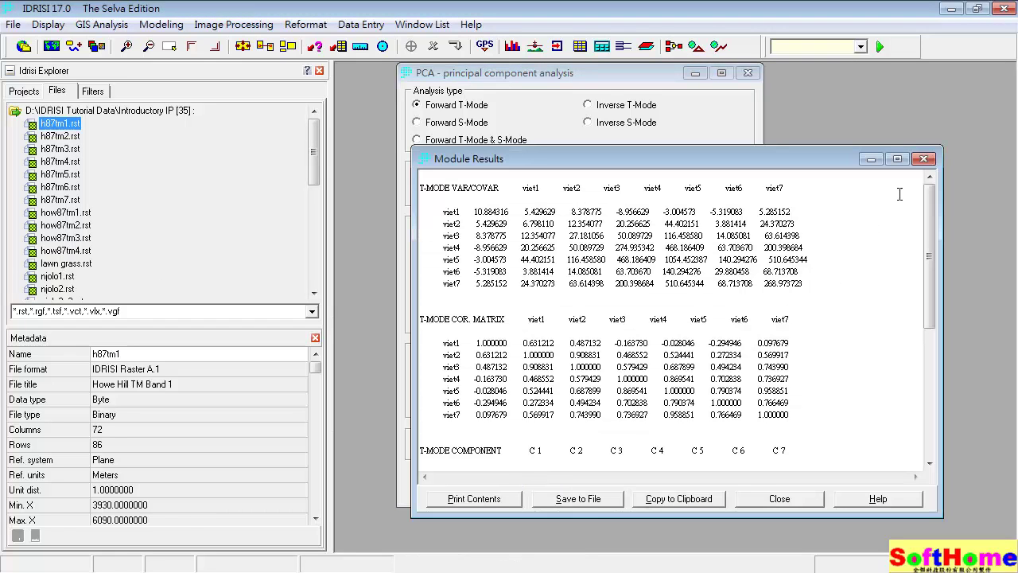
{"action": "left_click", "coordinate": [923, 159]}
{"action": "left_click", "coordinate": [747, 74]}
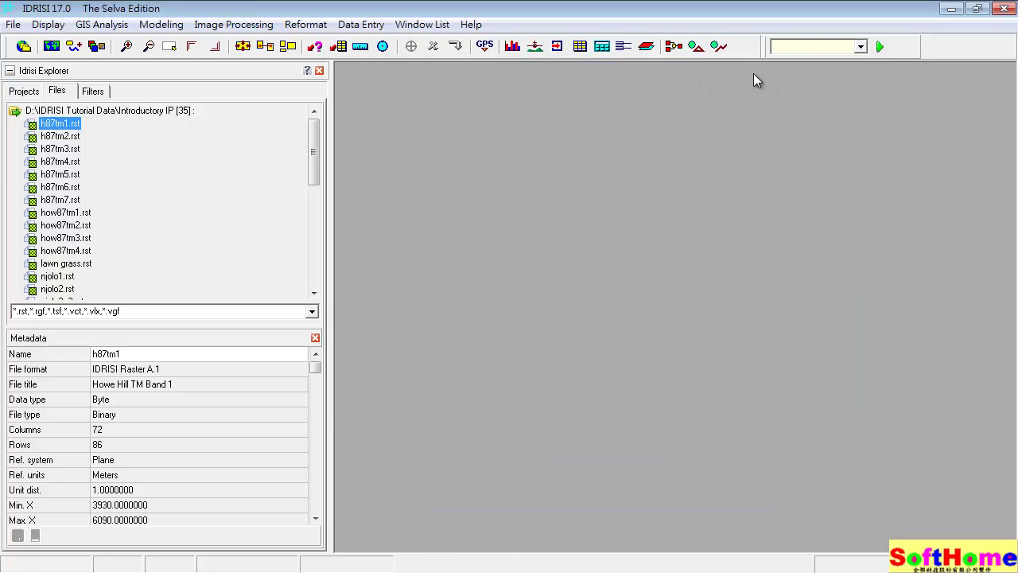
- Show all file types in the project file list, and restore the raster, vector and group file filter
{"action": "left_click", "coordinate": [29, 92]}
{"action": "left_click", "coordinate": [54, 94]}
{"action": "left_click", "coordinate": [316, 316]}
{"action": "left_click", "coordinate": [62, 336]}
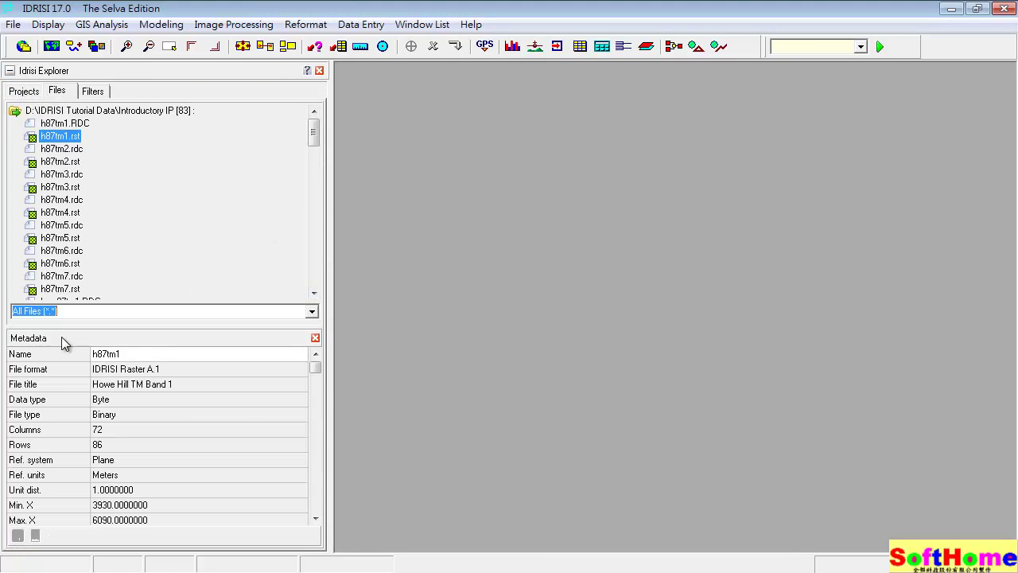
{"action": "left_click", "coordinate": [317, 312]}
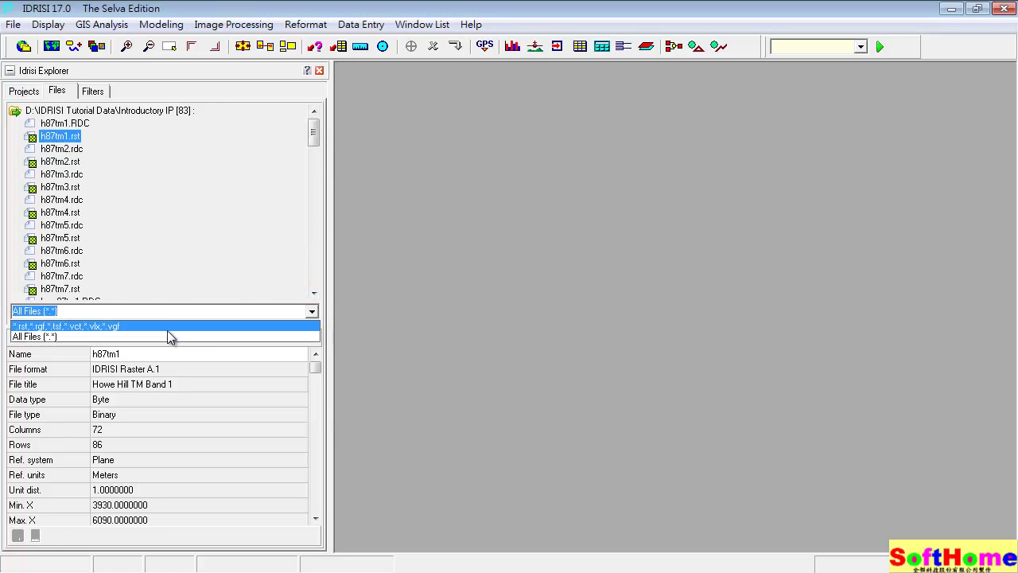
{"action": "left_click", "coordinate": [167, 332]}
- Display the seven PCA component images, Vietnam_PCA_T-Mode_Cmp1 through Cmp7, in separate map windows
{"action": "left_click_drag", "start_coordinate": [314, 183], "coordinate": [312, 291]}
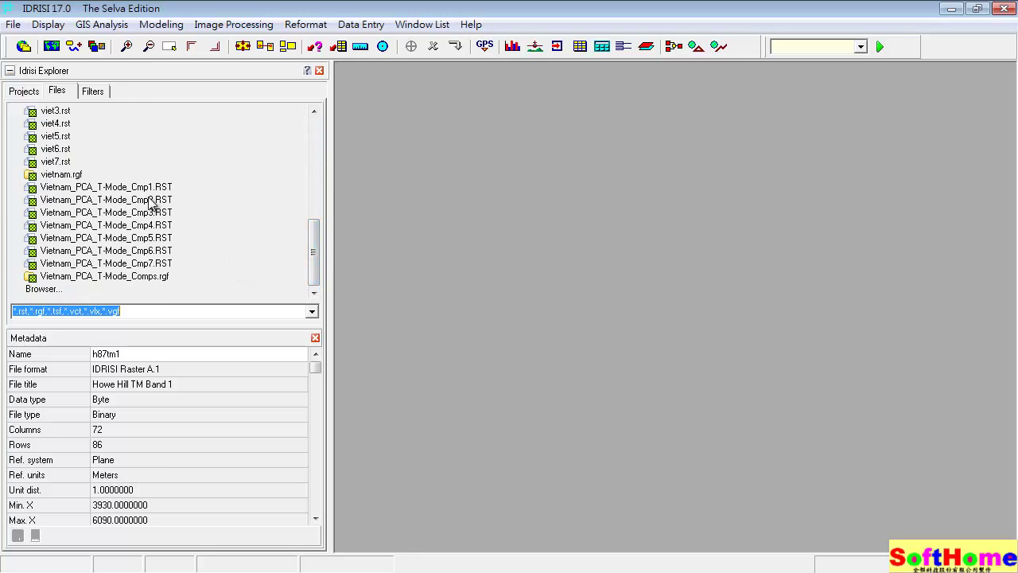
{"action": "double_click", "coordinate": [87, 188]}
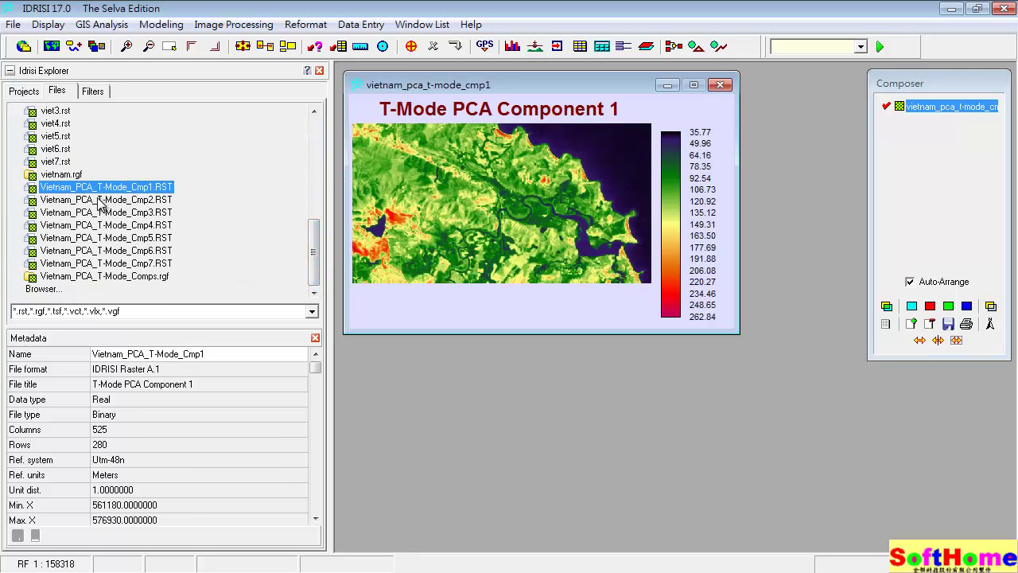
{"action": "double_click", "coordinate": [98, 202]}
{"action": "double_click", "coordinate": [101, 212]}
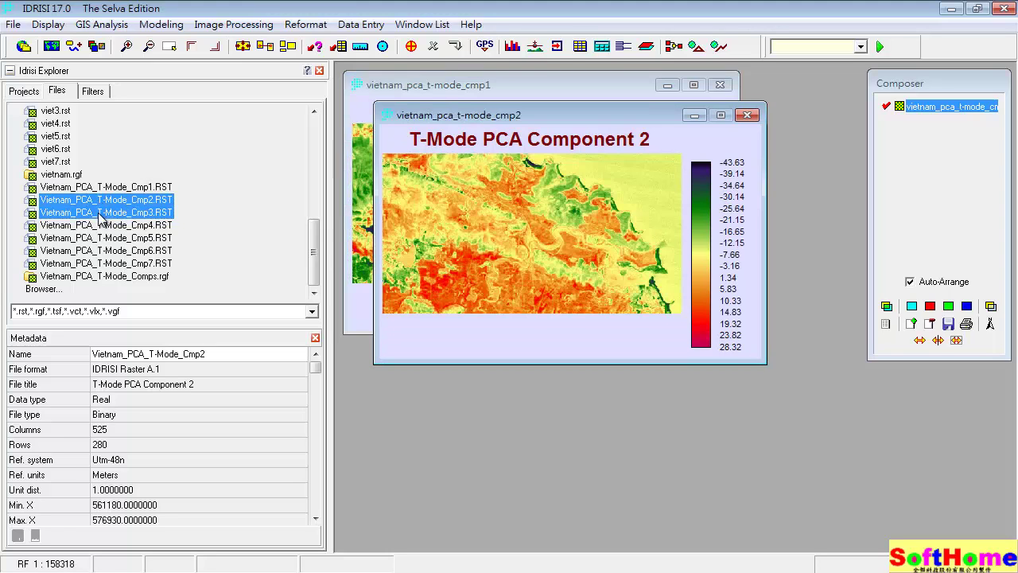
{"action": "double_click", "coordinate": [102, 225]}
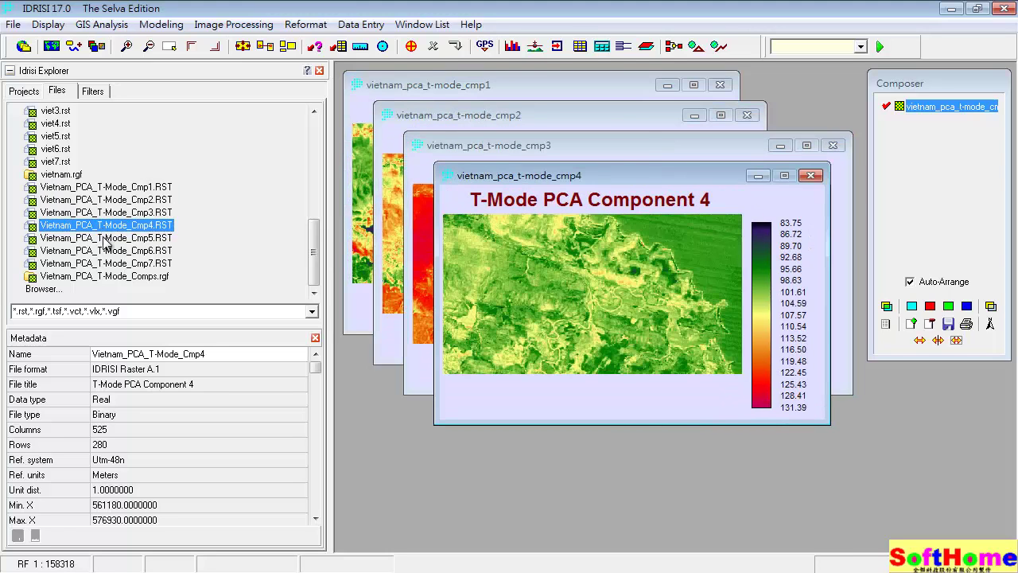
{"action": "double_click", "coordinate": [106, 238]}
{"action": "double_click", "coordinate": [109, 251]}
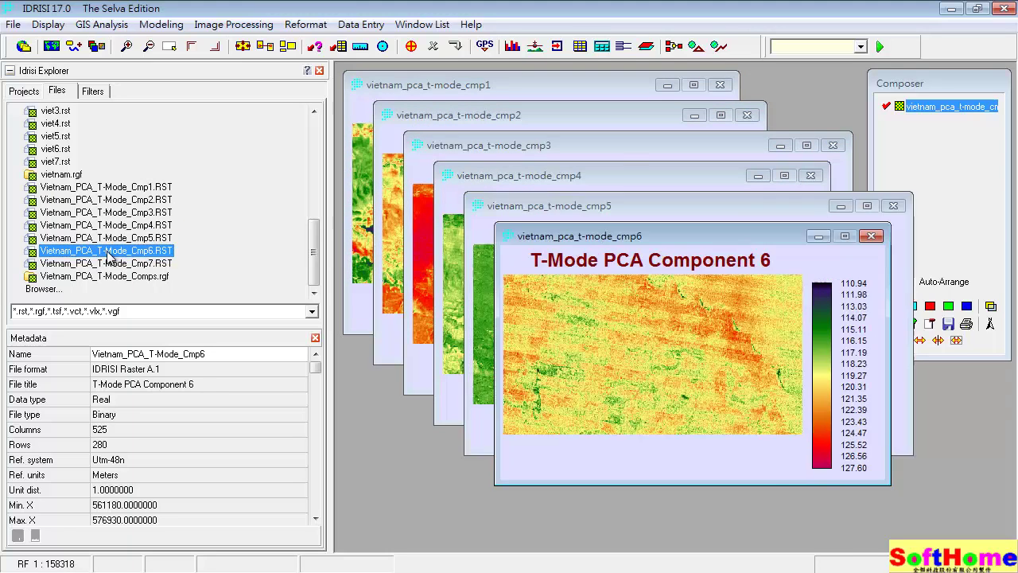
{"action": "double_click", "coordinate": [111, 264]}
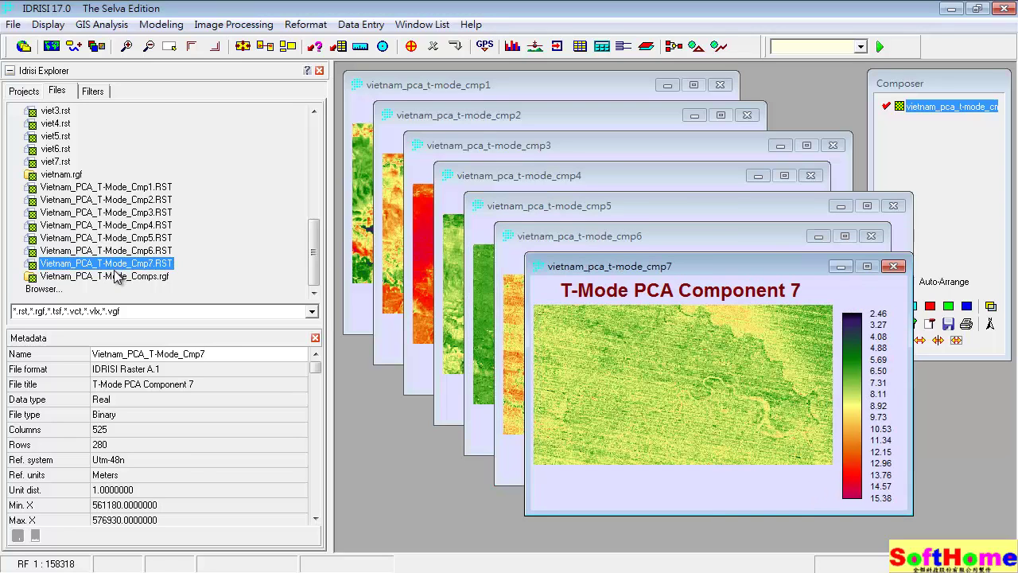
- Expand the Vietnam_PCA_T-Mode_Comps.rgf raster group to list its component layers
{"action": "double_click", "coordinate": [116, 277]}
{"action": "left_click", "coordinate": [115, 277]}
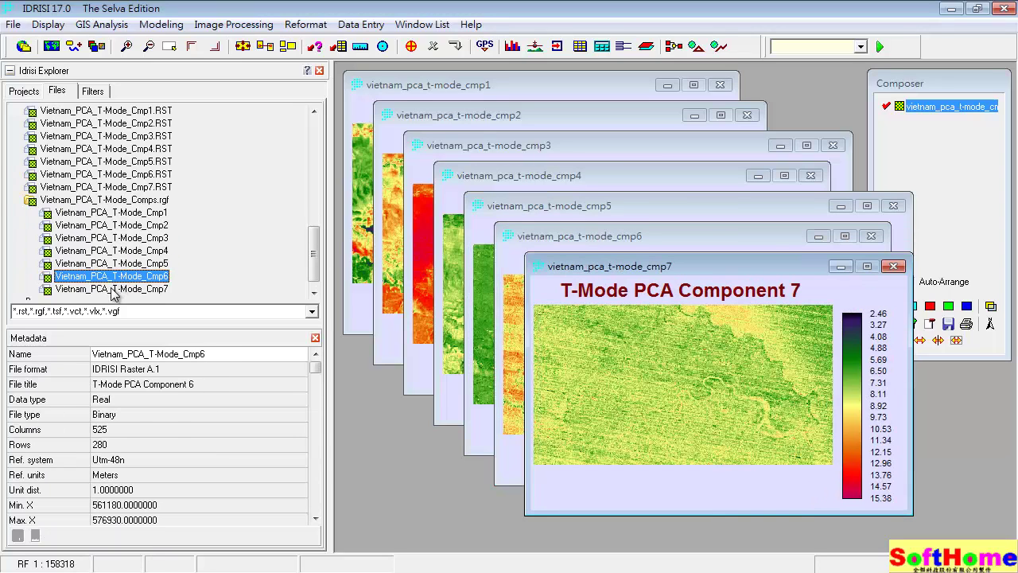
- Display Vietnam_PCA_T-Mode_Cmp7 again, and close all the open component map windows
{"action": "double_click", "coordinate": [121, 188]}
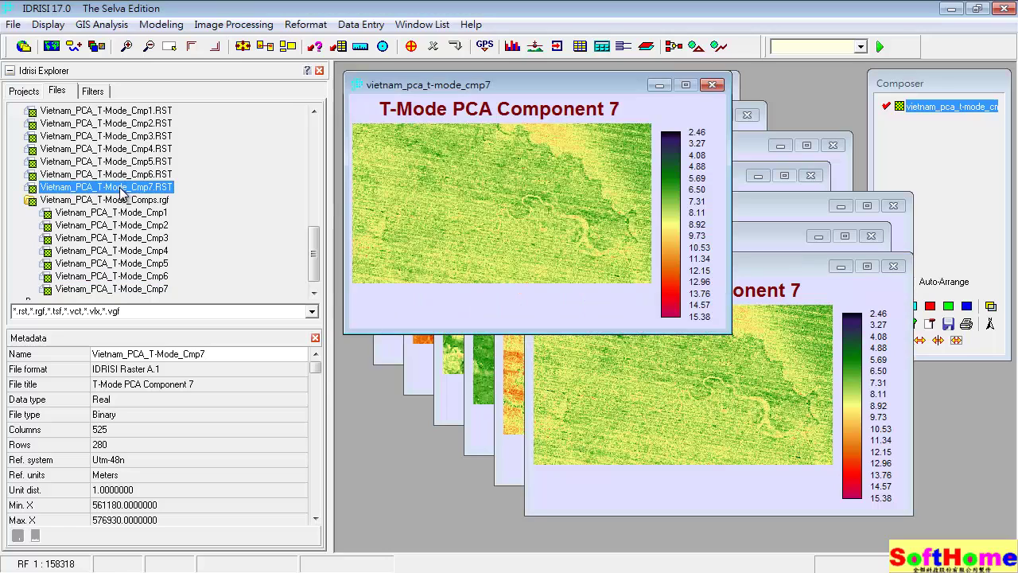
{"action": "left_click", "coordinate": [893, 266]}
{"action": "left_click", "coordinate": [893, 206]}
{"action": "left_click", "coordinate": [812, 176]}
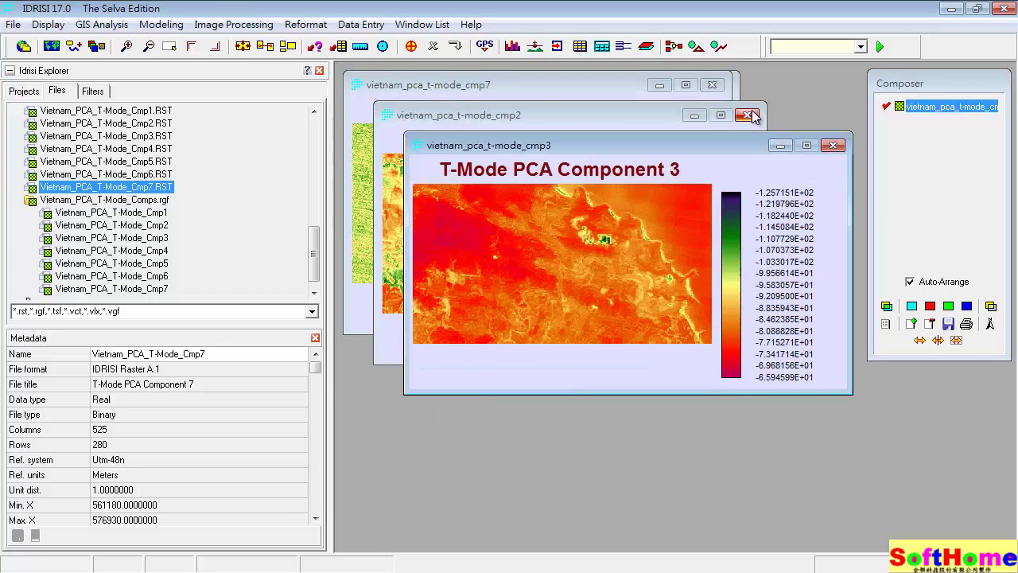
{"action": "left_click", "coordinate": [833, 145]}
{"action": "left_click", "coordinate": [714, 89]}
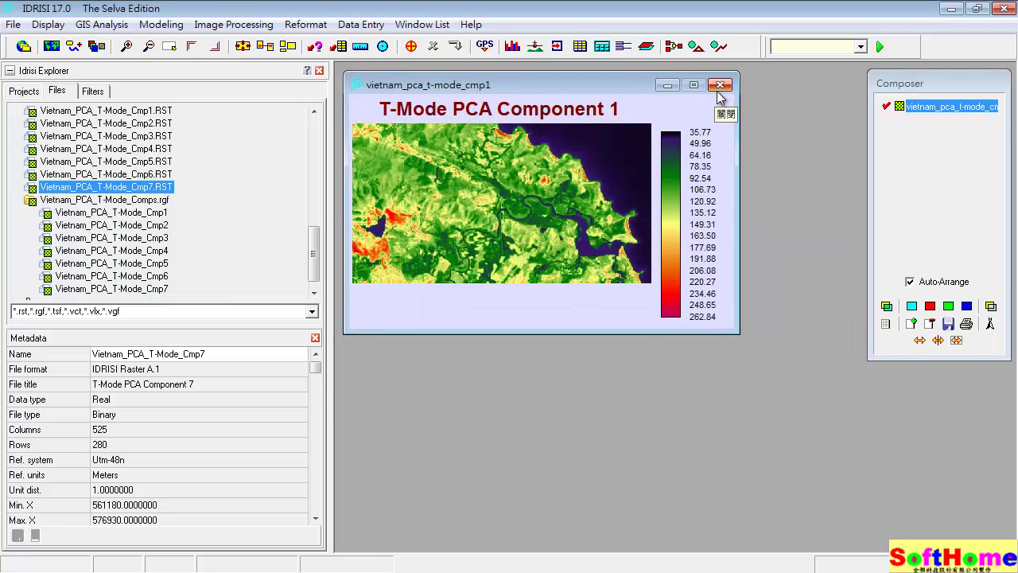
{"action": "left_click", "coordinate": [720, 85]}
- Collapse the Vietnam_PCA_T-Mode_Comps.rgf raster group in the project file list
{"action": "key", "text": "Down"}
{"action": "key", "text": "Down"}
{"action": "key", "text": "Down"}
{"action": "key", "text": "Down"}
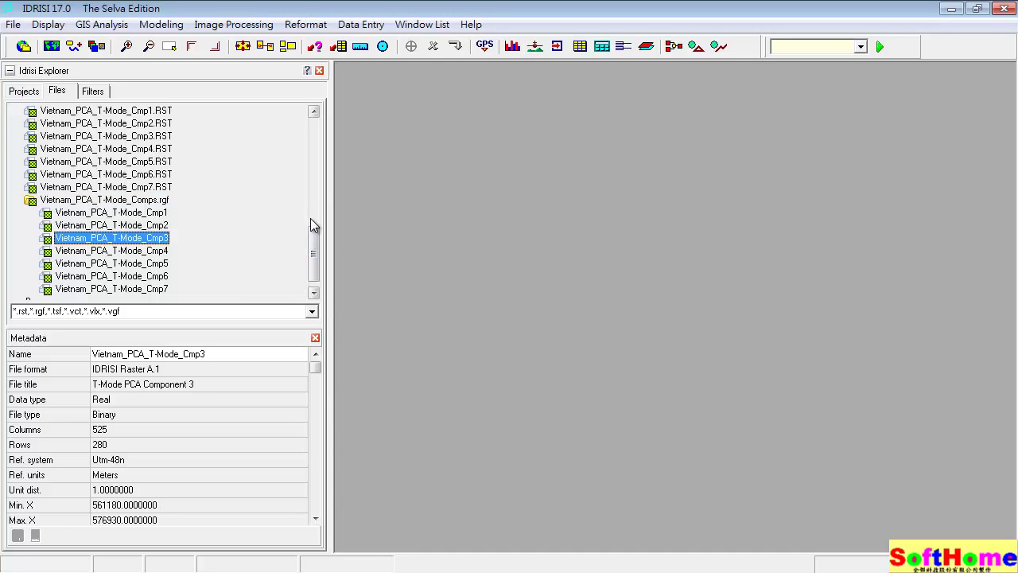
{"action": "left_click_drag", "start_coordinate": [310, 219], "coordinate": [312, 215]}
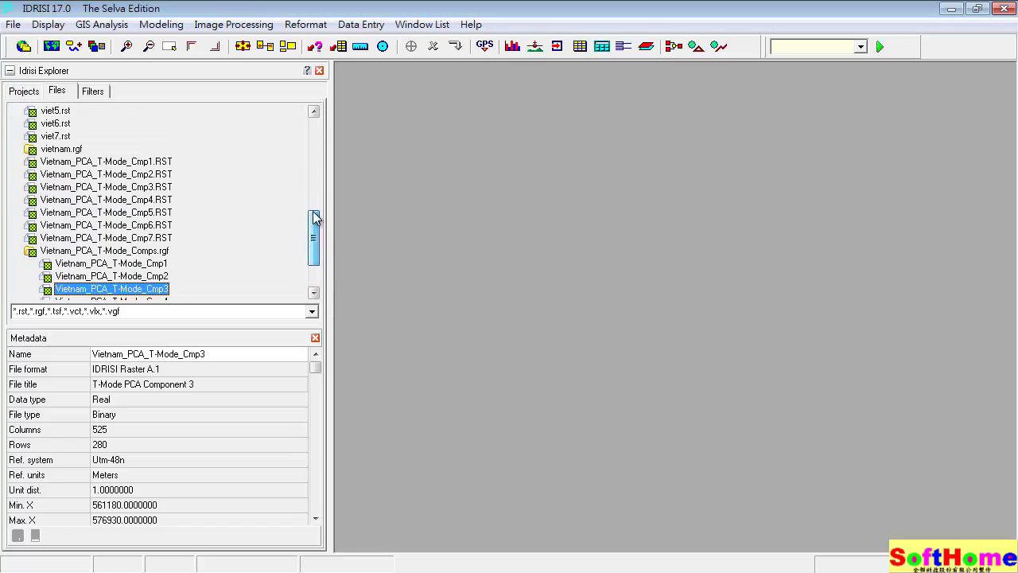
{"action": "left_click", "coordinate": [28, 253]}
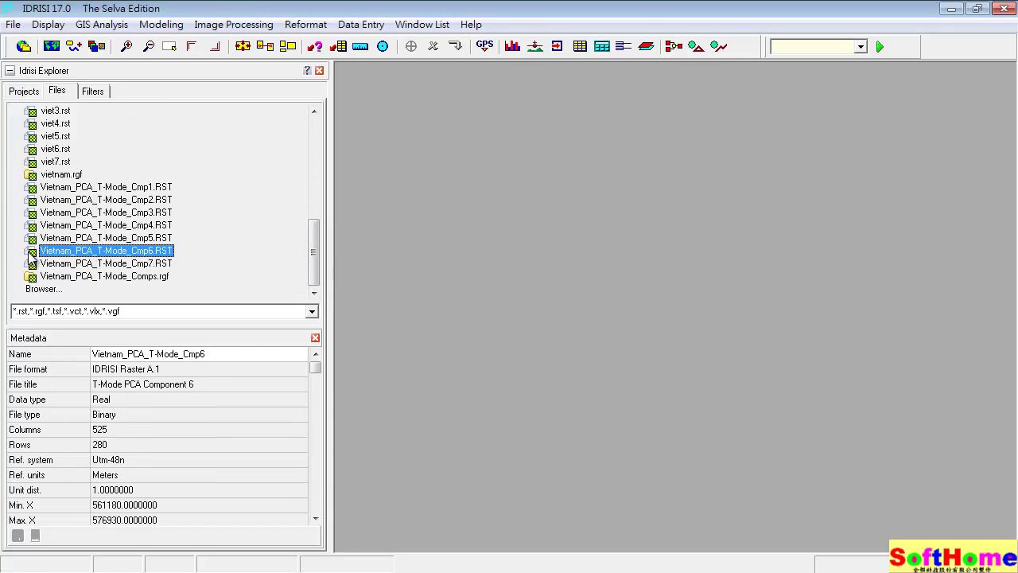
- Display Viet1 and Vietnam_PCA_T-Mode_Cmp1, move the component map below the band map to compare them, and close both
{"action": "left_click_drag", "start_coordinate": [315, 229], "coordinate": [319, 212]}
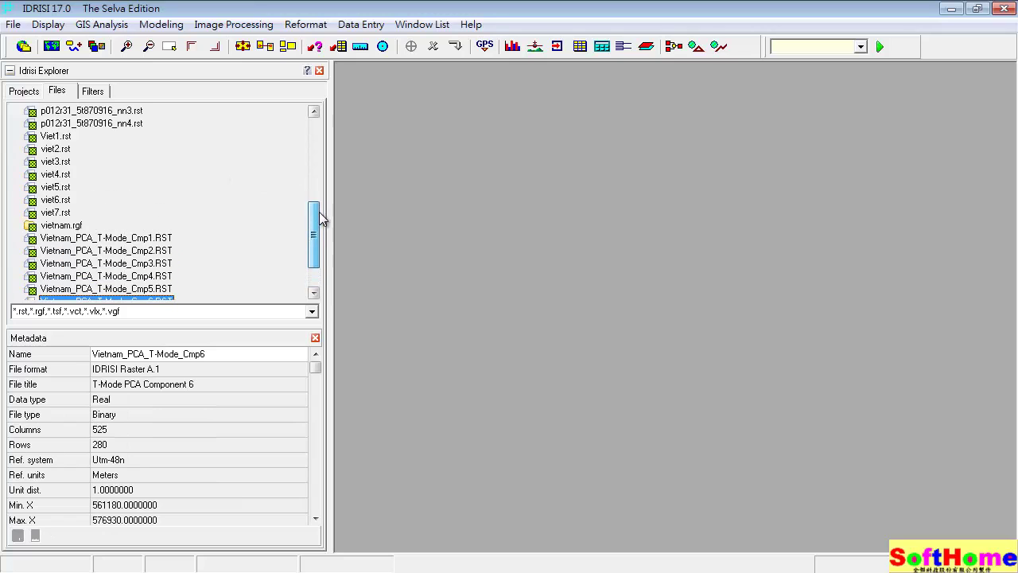
{"action": "double_click", "coordinate": [62, 136]}
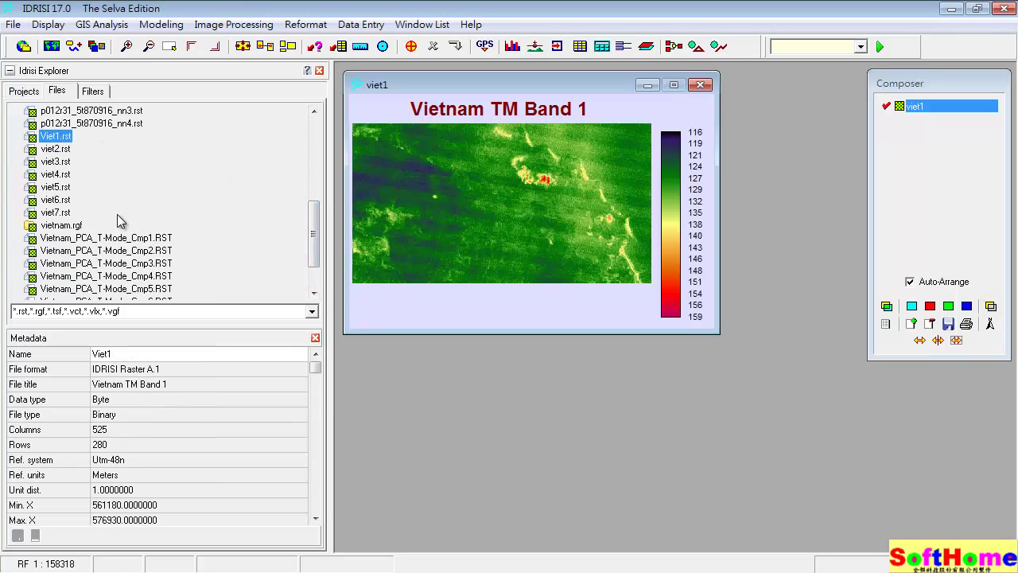
{"action": "double_click", "coordinate": [124, 241]}
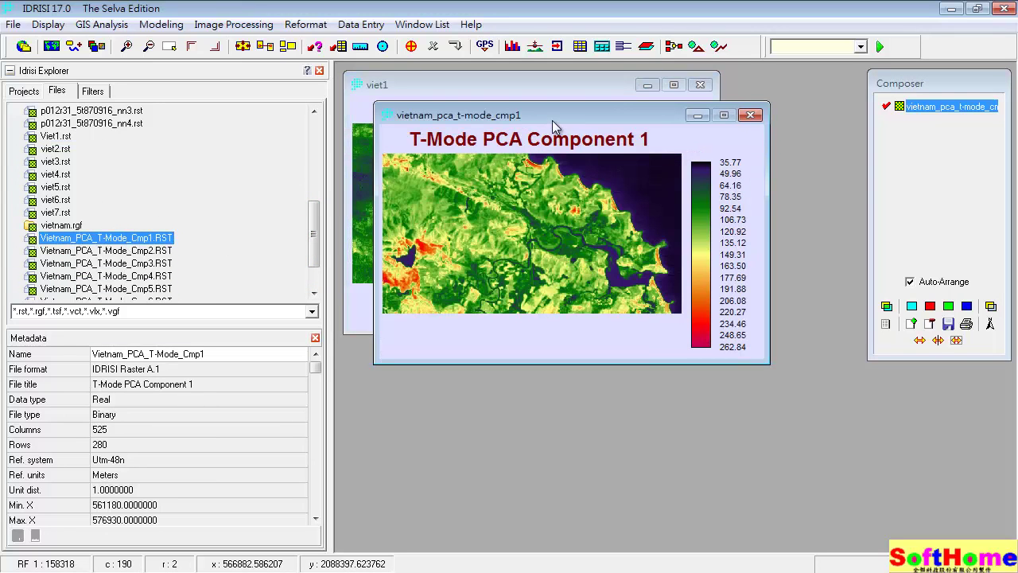
{"action": "left_click_drag", "start_coordinate": [556, 116], "coordinate": [590, 269]}
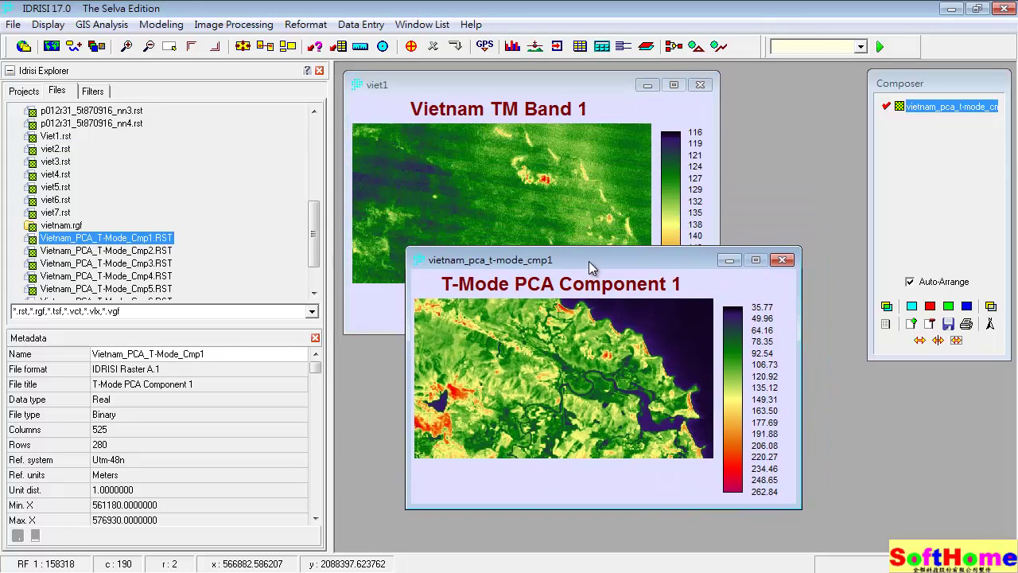
{"action": "left_click", "coordinate": [782, 260]}
{"action": "left_click", "coordinate": [700, 86]}
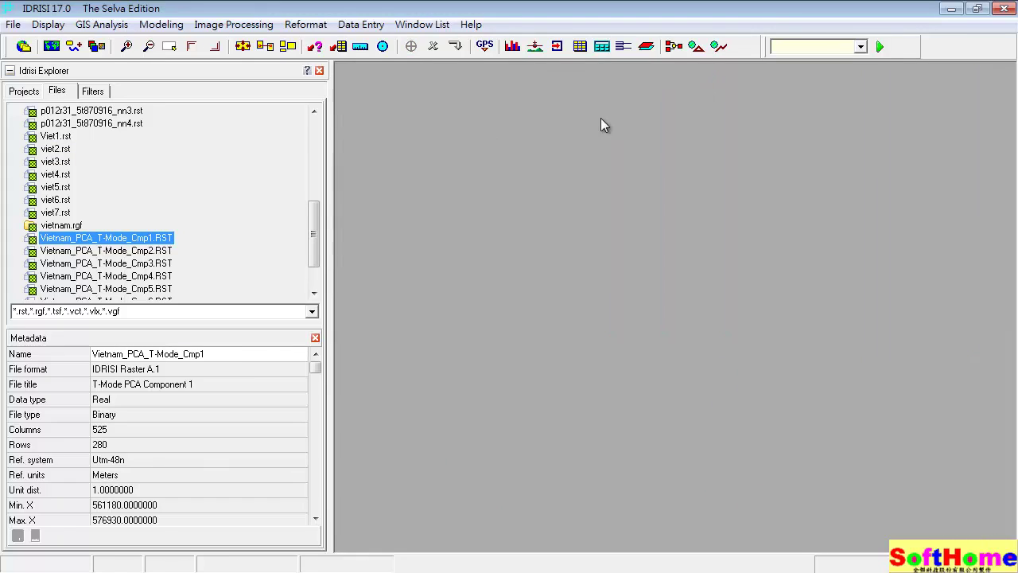
- Display viet2 and Vietnam_PCA_T-Mode_Cmp2, move the component map below the band map to compare them, and close both
{"action": "double_click", "coordinate": [55, 149]}
{"action": "double_click", "coordinate": [136, 250]}
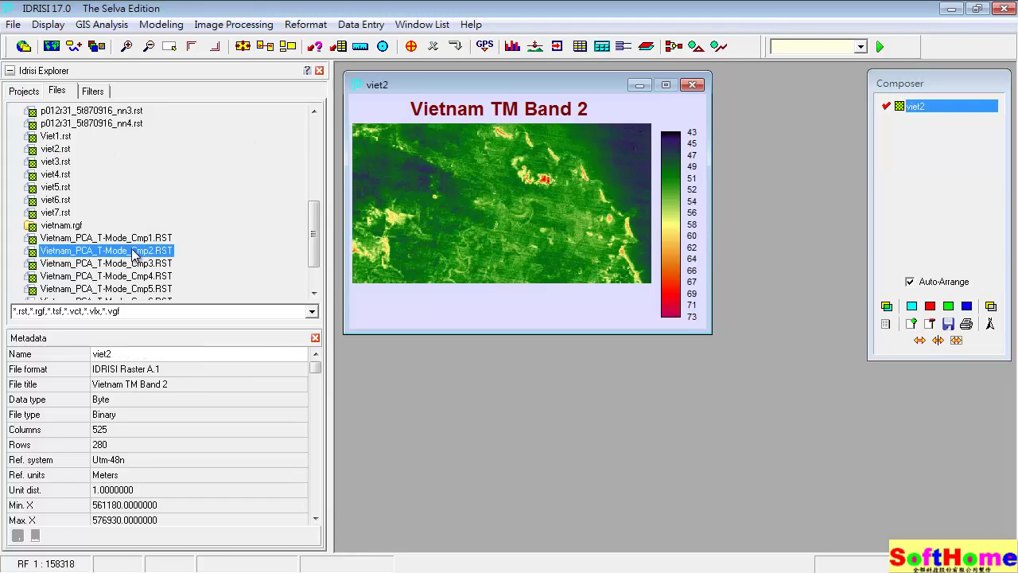
{"action": "left_click_drag", "start_coordinate": [635, 116], "coordinate": [665, 256]}
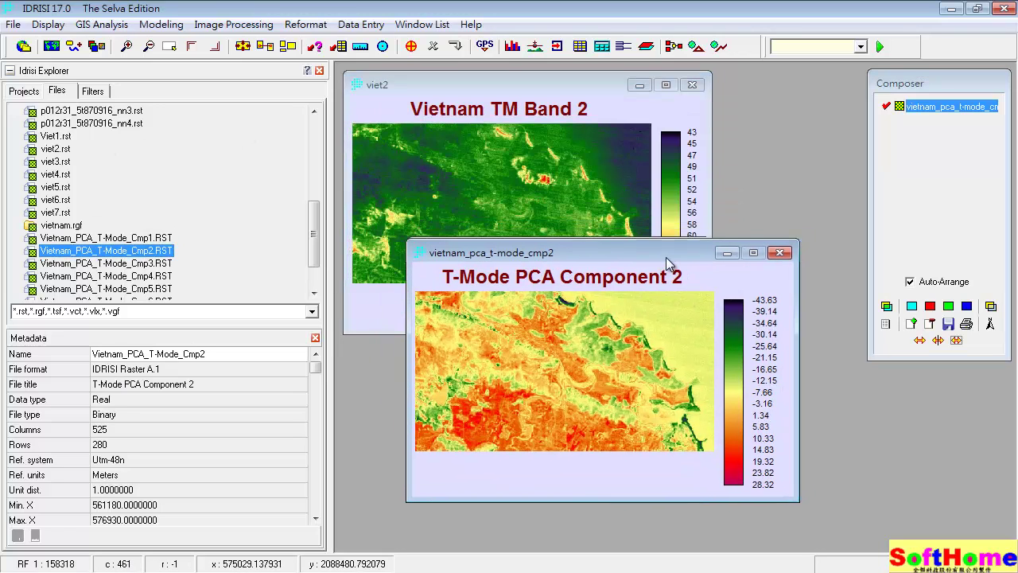
{"action": "left_click", "coordinate": [778, 256]}
{"action": "left_click", "coordinate": [693, 85]}
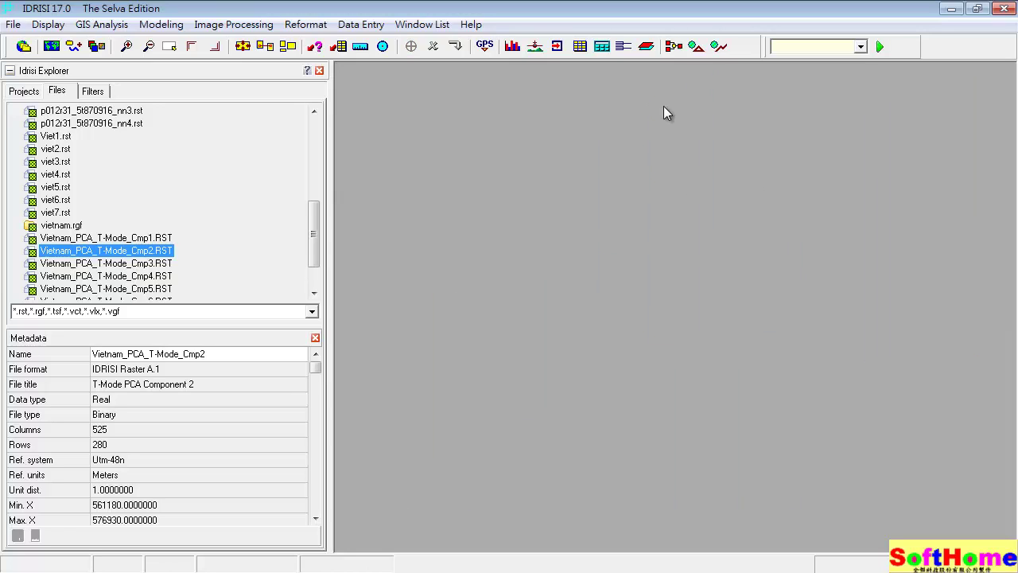
- Display viet3 and Vietnam_PCA_T-Mode_Cmp3, move the component map below the band map to compare them, and close both
{"action": "double_click", "coordinate": [56, 162]}
{"action": "double_click", "coordinate": [151, 270]}
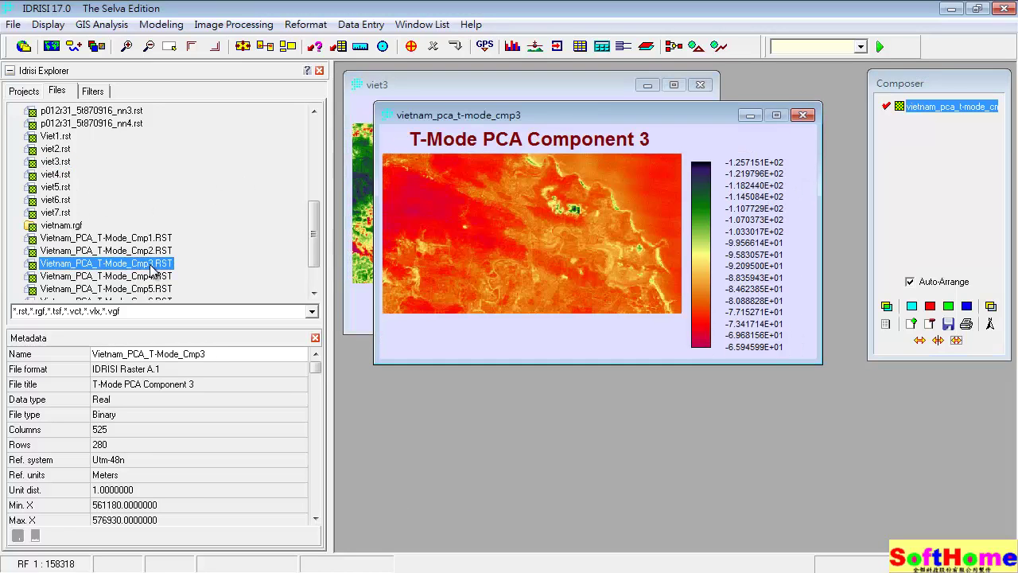
{"action": "left_click_drag", "start_coordinate": [611, 112], "coordinate": [585, 222]}
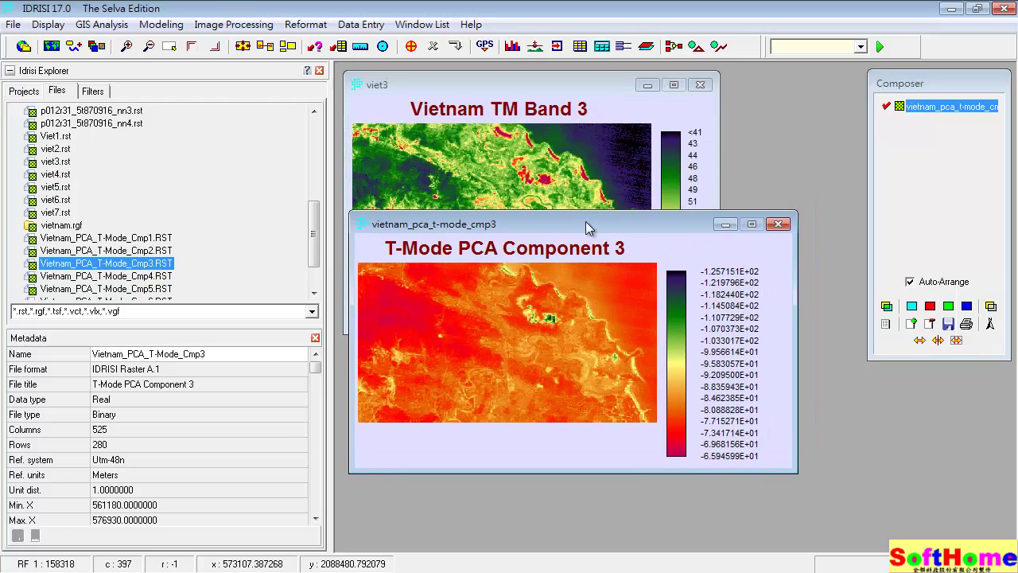
{"action": "left_click", "coordinate": [779, 224]}
{"action": "left_click", "coordinate": [699, 84]}
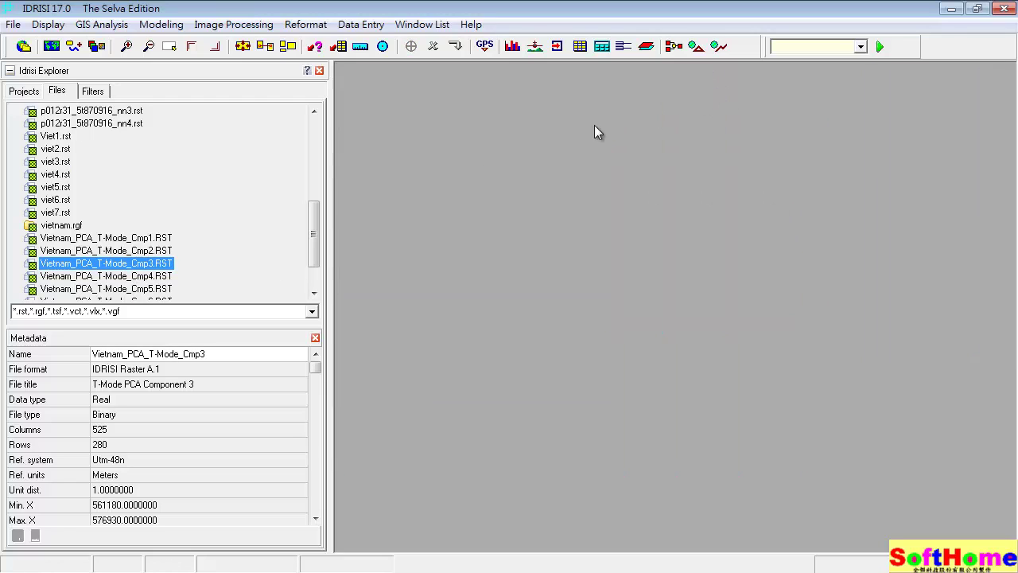
- Display viet4 and Vietnam_PCA_T-Mode_Cmp4, move the component map below the band map to compare them, and close both
{"action": "double_click", "coordinate": [56, 174]}
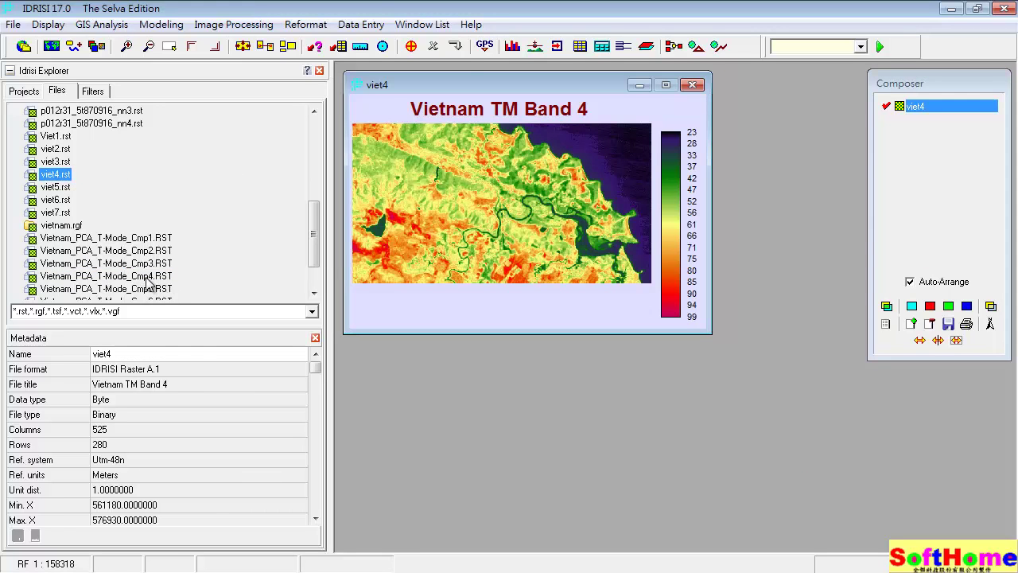
{"action": "double_click", "coordinate": [148, 276]}
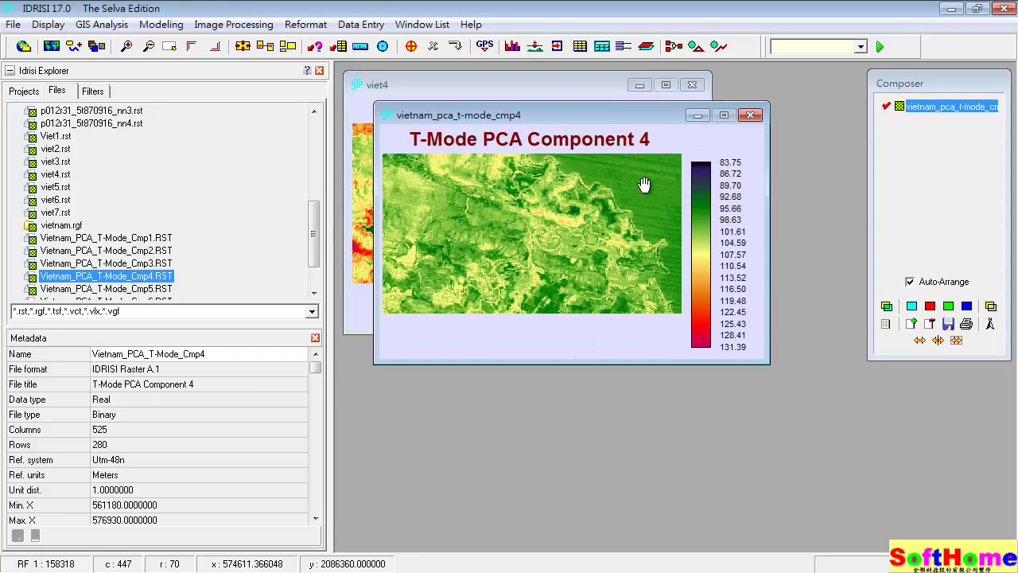
{"action": "left_click_drag", "start_coordinate": [644, 116], "coordinate": [642, 206]}
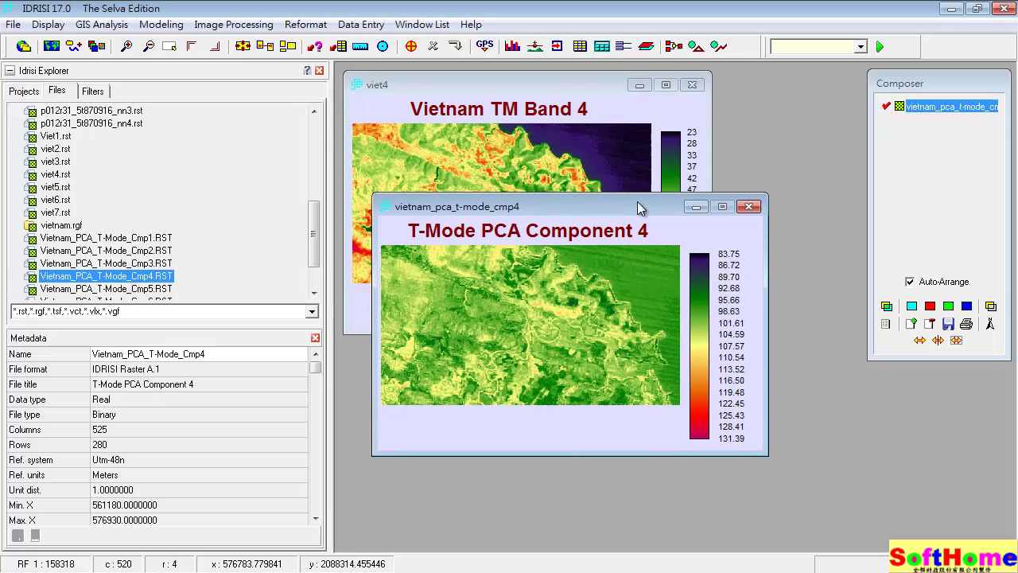
{"action": "left_click", "coordinate": [747, 207]}
{"action": "left_click", "coordinate": [692, 84]}
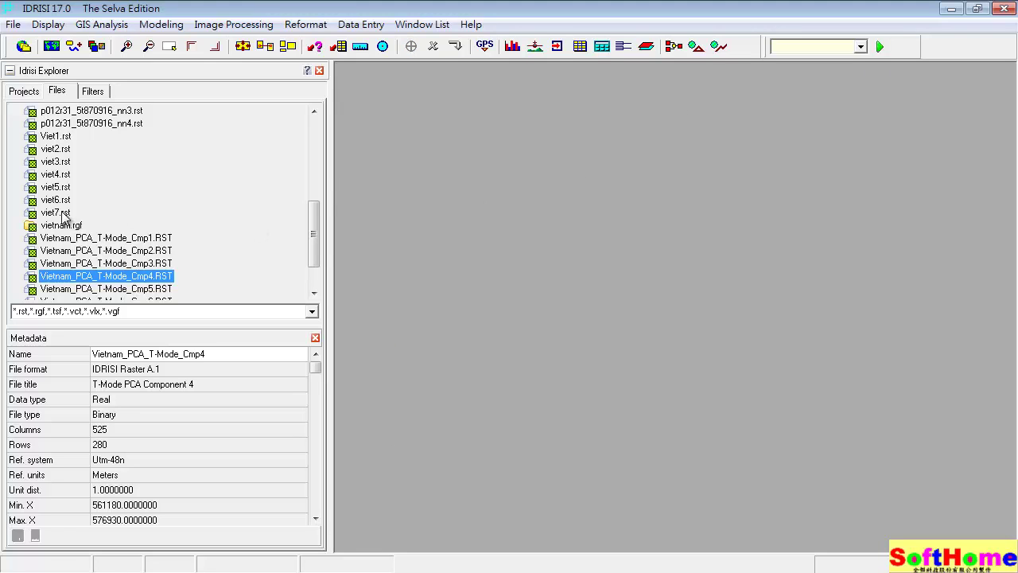
- Compare the viet5 band image with Vietnam_PCA_T-Mode_Cmp5 in separate map windows, and close both
{"action": "double_click", "coordinate": [55, 188]}
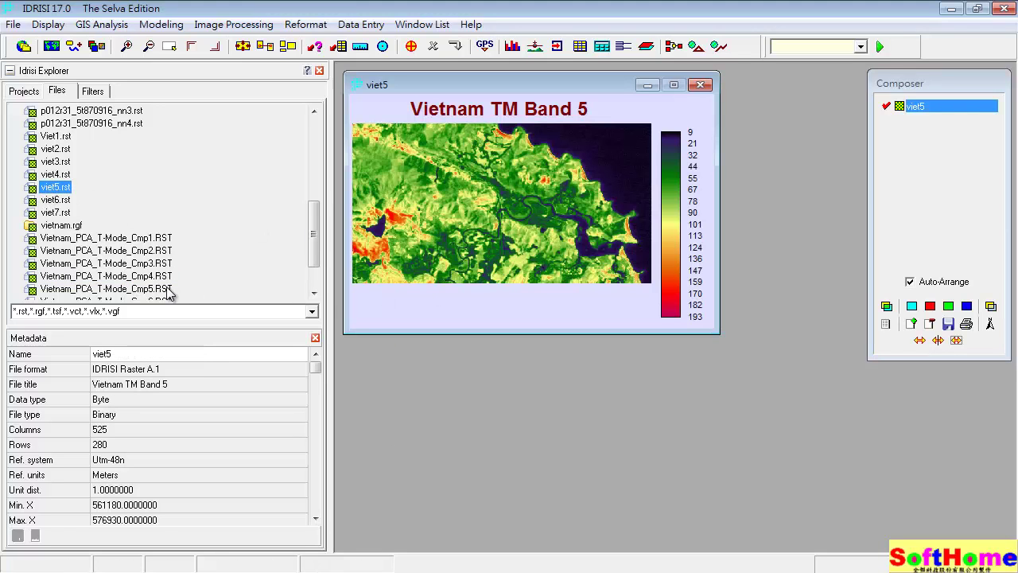
{"action": "double_click", "coordinate": [159, 289]}
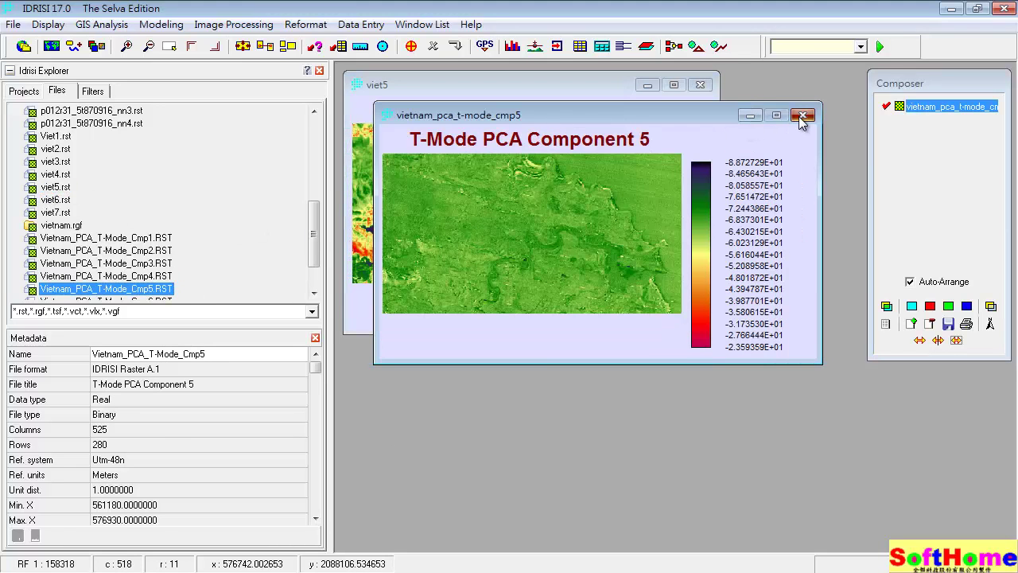
{"action": "left_click", "coordinate": [802, 115]}
{"action": "left_click", "coordinate": [699, 85]}
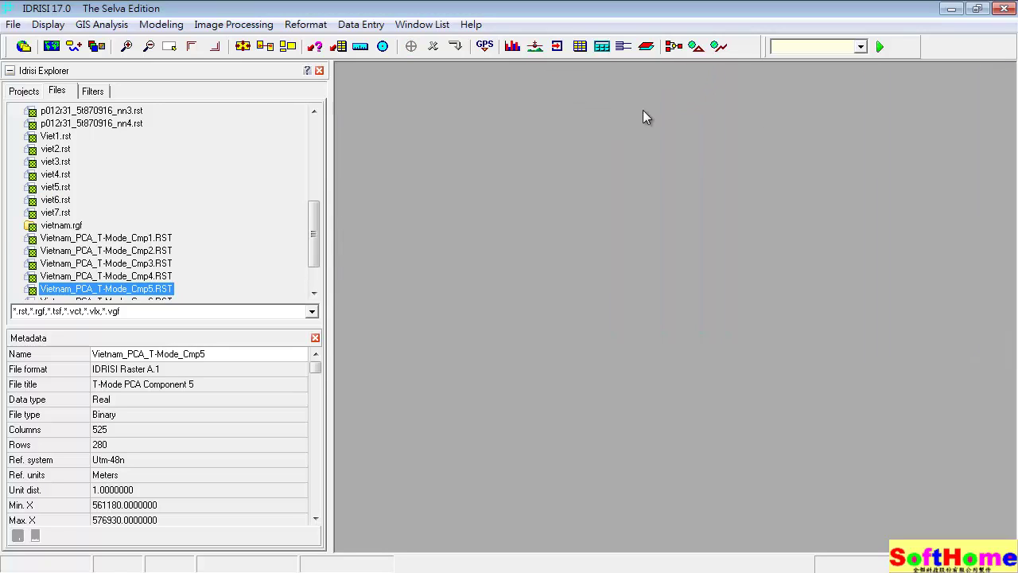
- Compare the viet6 band image with Vietnam_PCA_T-Mode_Cmp6 in separate map windows, and close both
{"action": "double_click", "coordinate": [52, 200]}
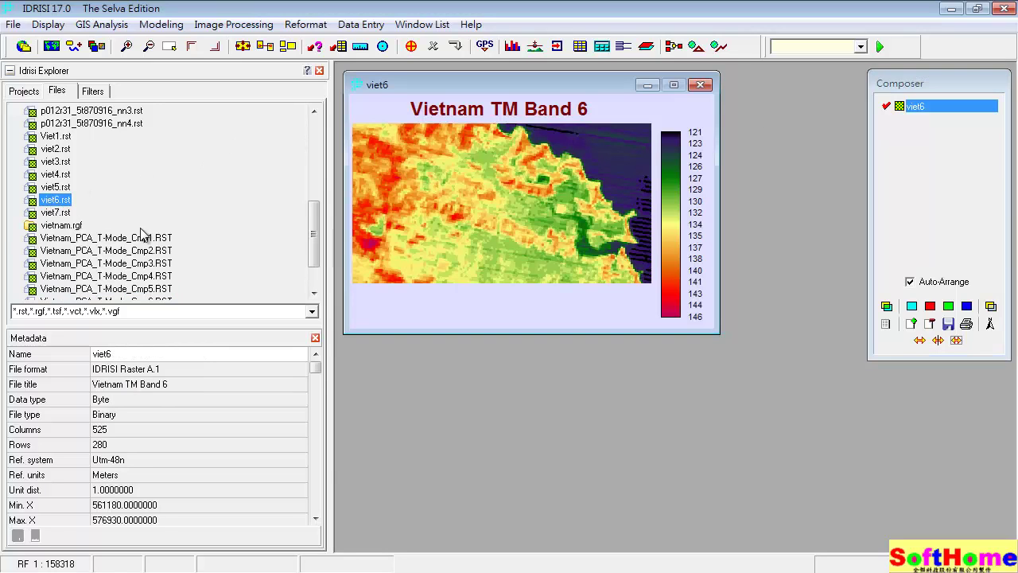
{"action": "scroll", "coordinate": [314, 252], "scroll_direction": "down", "scroll_amount": 1}
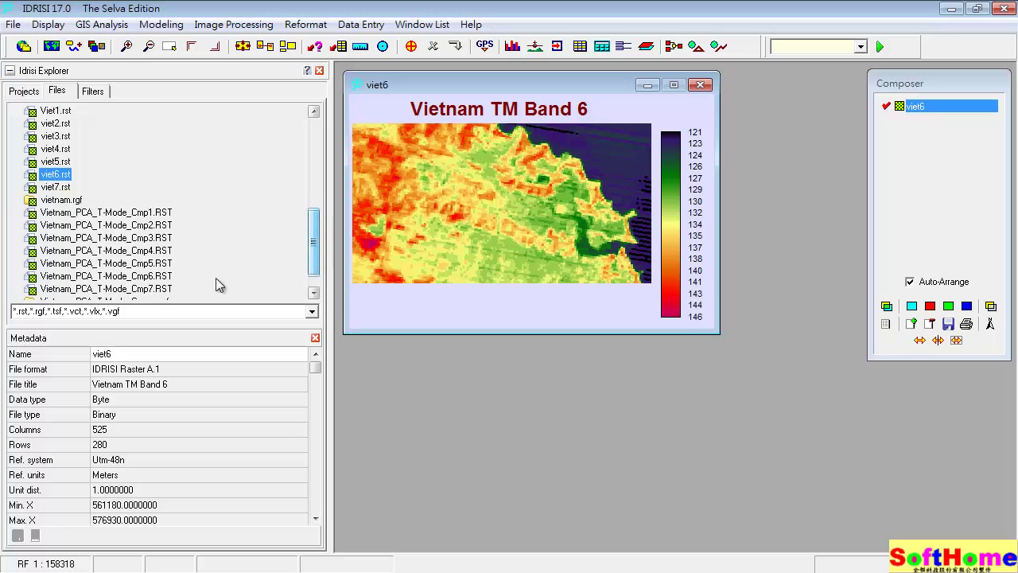
{"action": "double_click", "coordinate": [151, 279]}
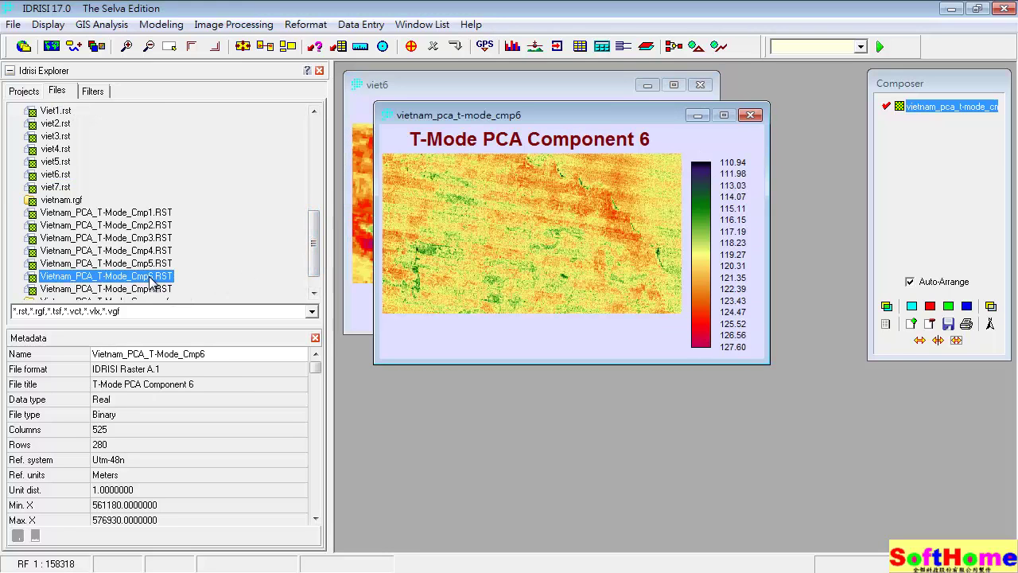
{"action": "left_click", "coordinate": [749, 119]}
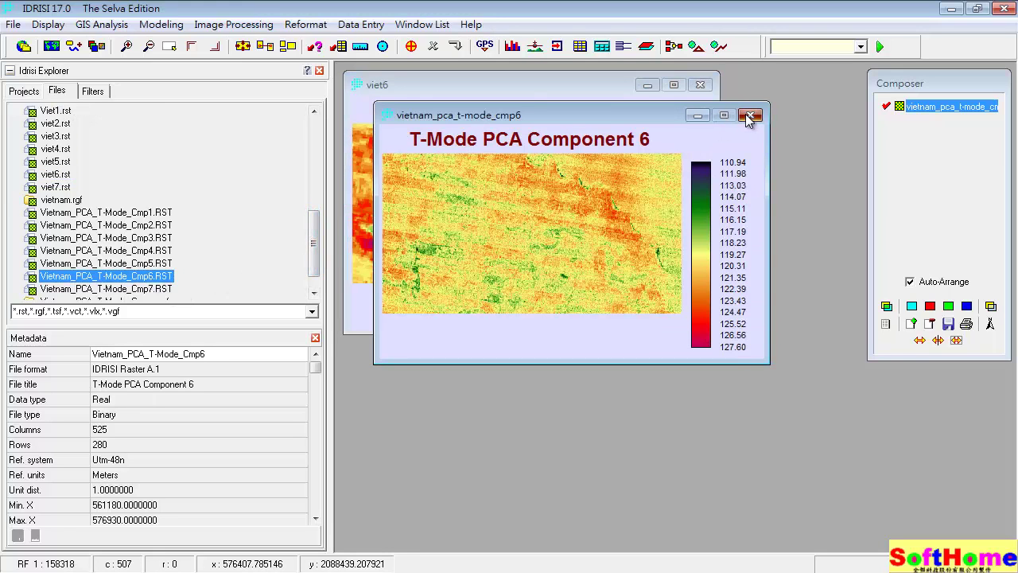
{"action": "left_click", "coordinate": [700, 84]}
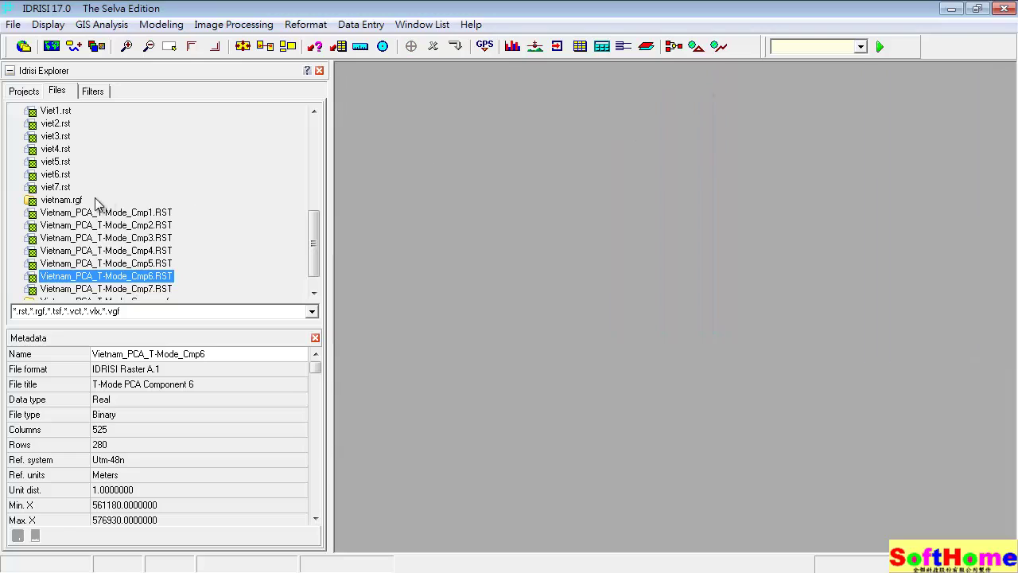
- Compare the viet7 band image with Vietnam_PCA_T-Mode_Cmp7 in separate map windows, and close both
{"action": "double_click", "coordinate": [55, 188]}
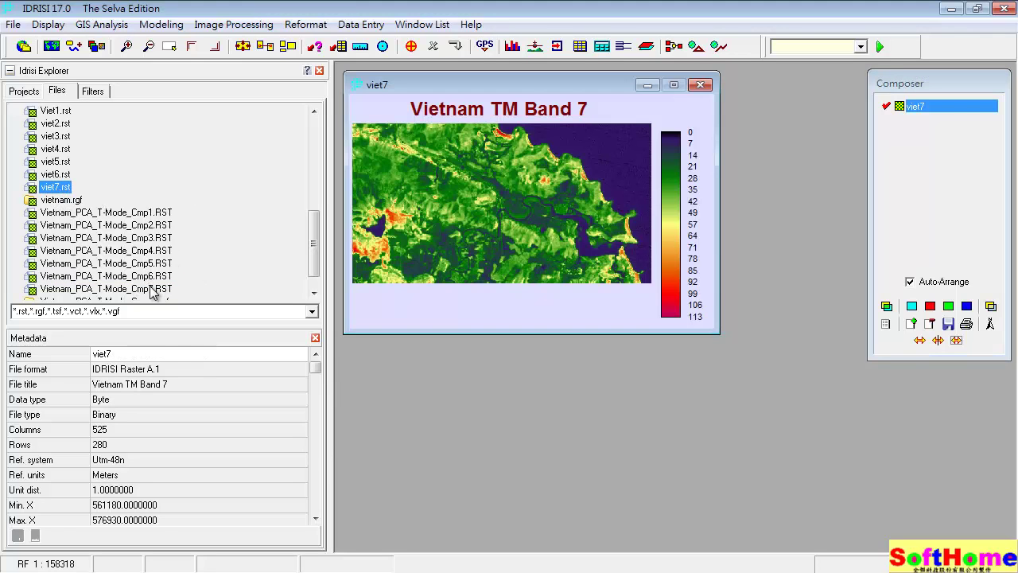
{"action": "double_click", "coordinate": [152, 290]}
{"action": "left_click", "coordinate": [741, 117]}
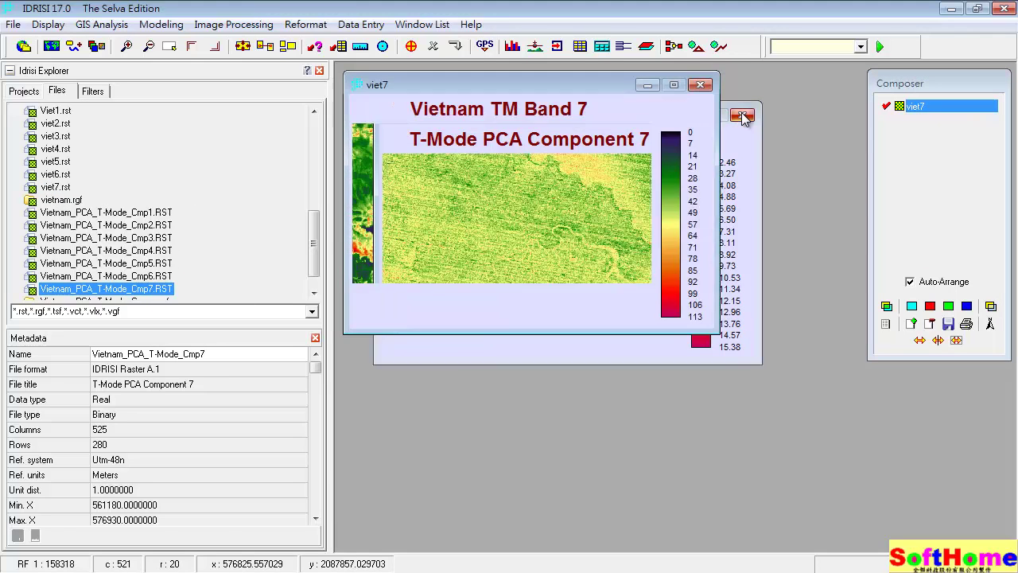
{"action": "left_click", "coordinate": [699, 84]}
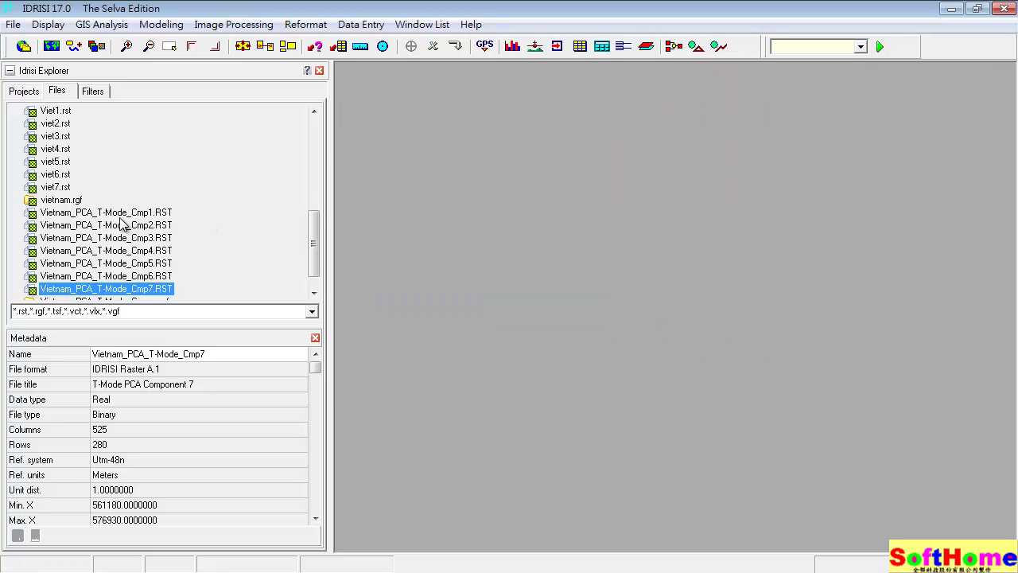
- Display the first two PCA component images, Vietnam_PCA_T-Mode_Cmp1 and Cmp2, for review, and close both maps
{"action": "left_click", "coordinate": [124, 215]}
{"action": "double_click", "coordinate": [124, 216]}
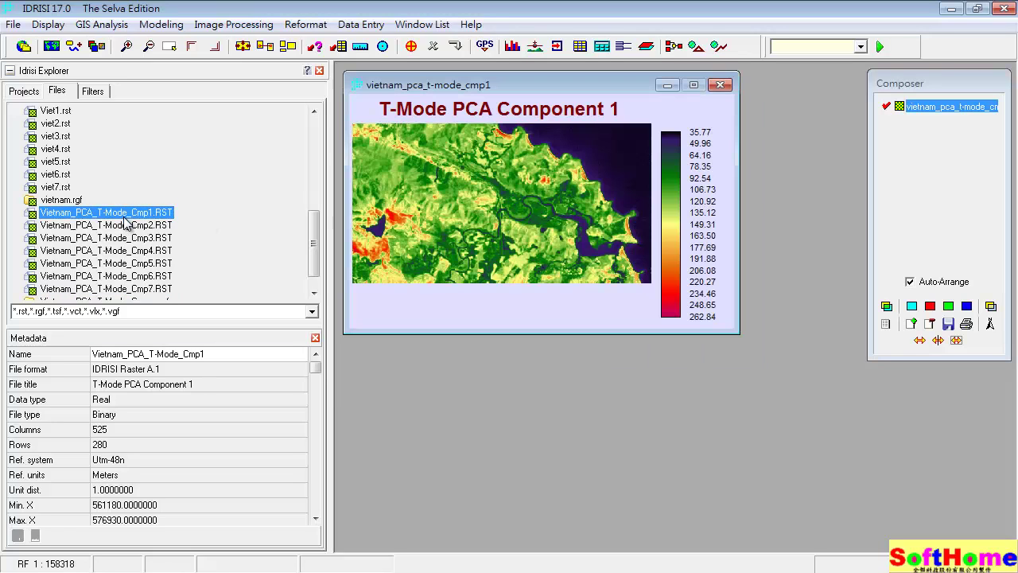
{"action": "double_click", "coordinate": [133, 226]}
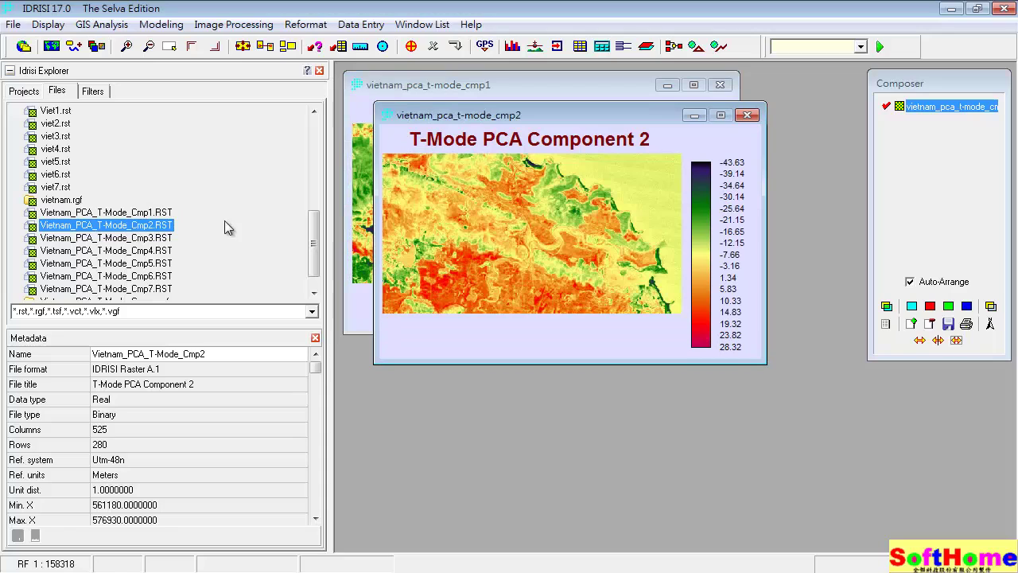
{"action": "left_click", "coordinate": [747, 116]}
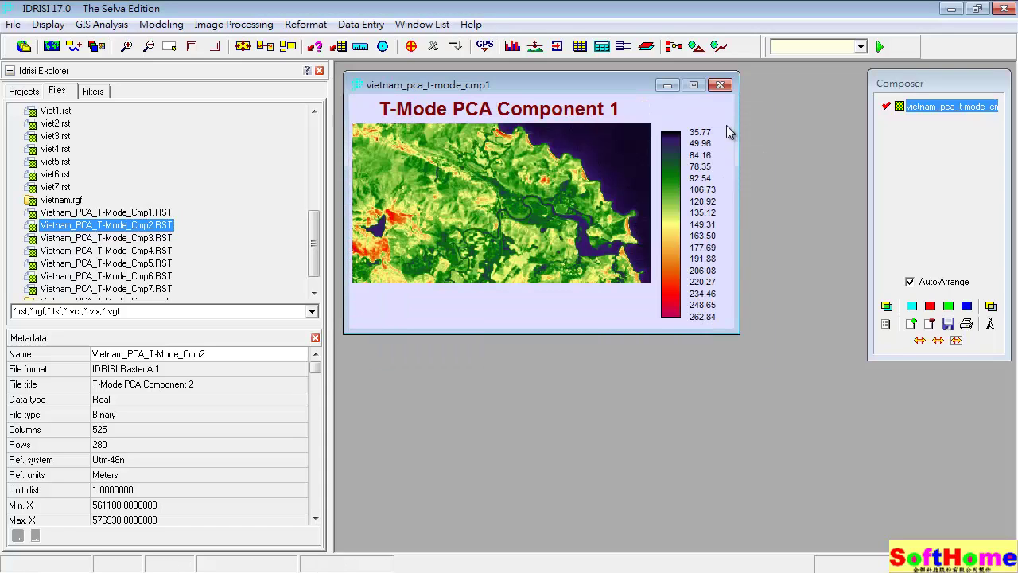
{"action": "left_click", "coordinate": [718, 85]}
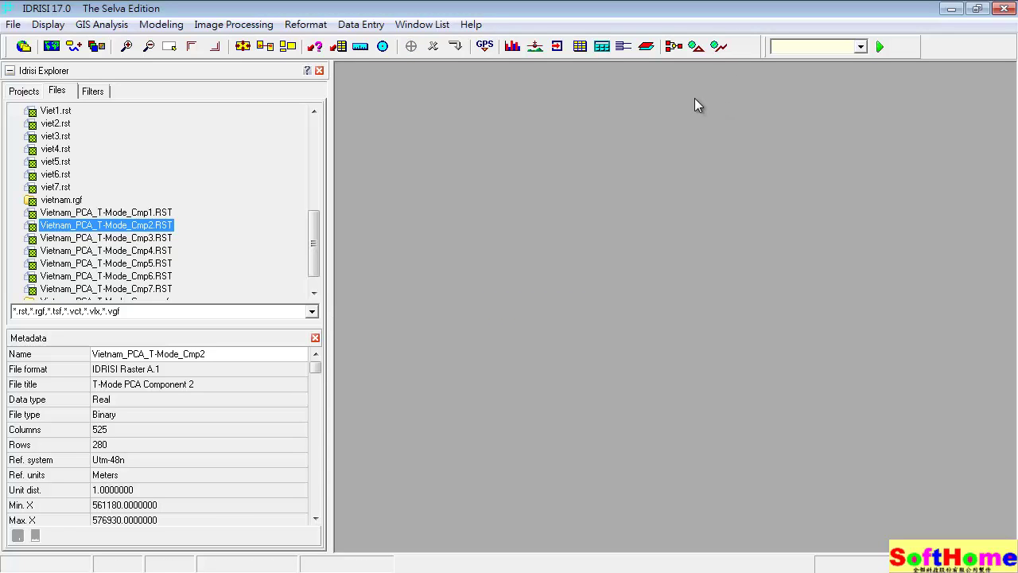